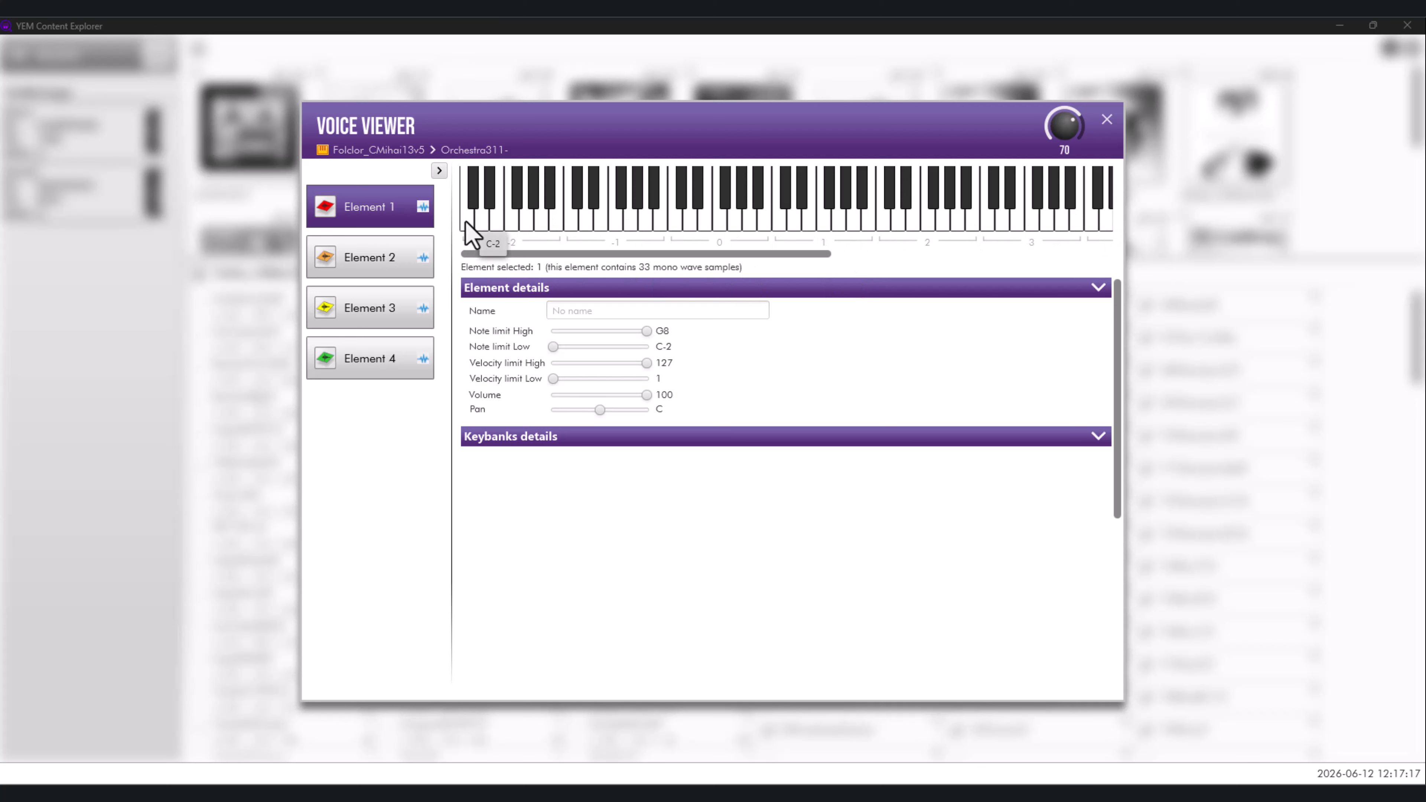
# Examine Element 1 across the full keyboard range and view the details of Elements 2, 3 and 4
pyautogui.moveTo(511, 255); pyautogui.dragTo(897, 255)
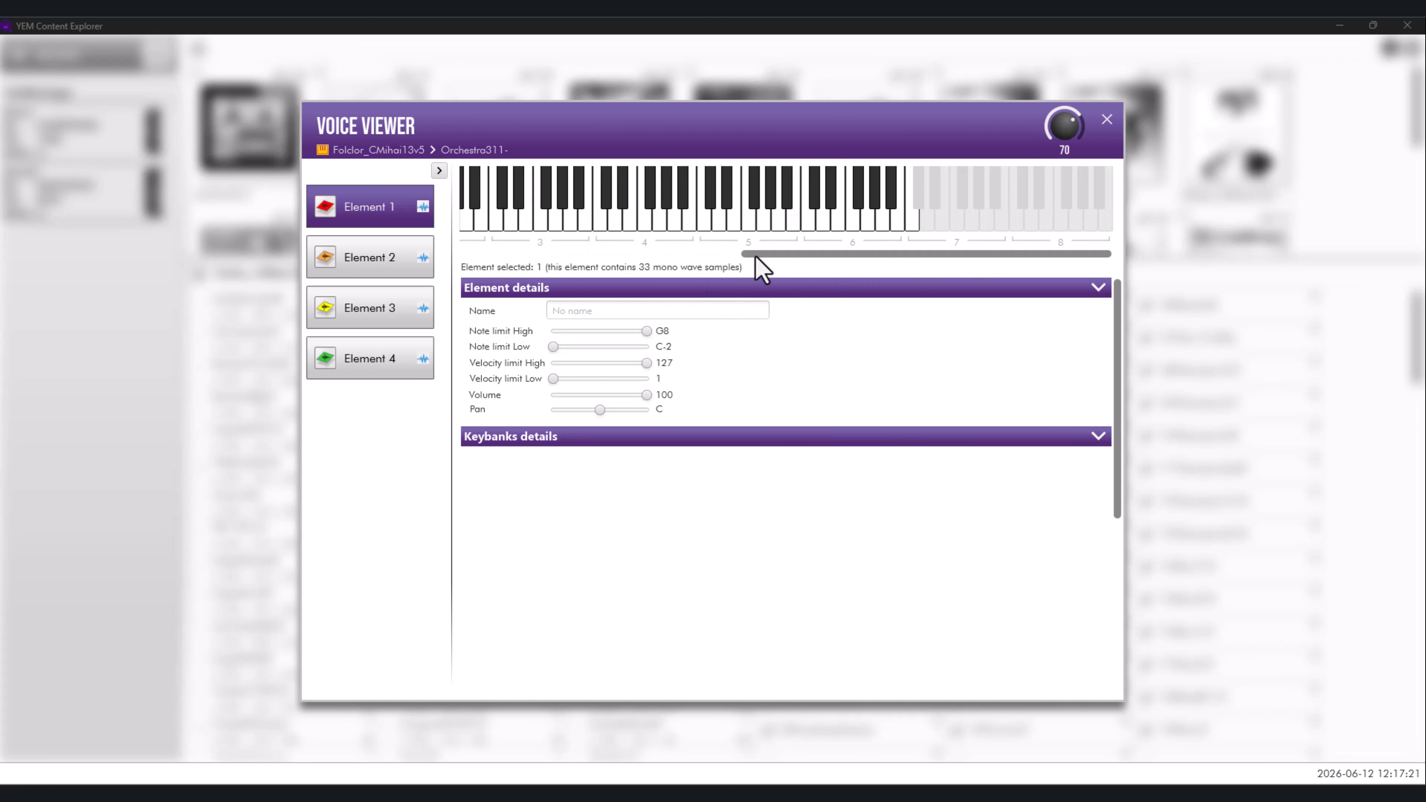
pyautogui.moveTo(755, 256); pyautogui.dragTo(566, 257)
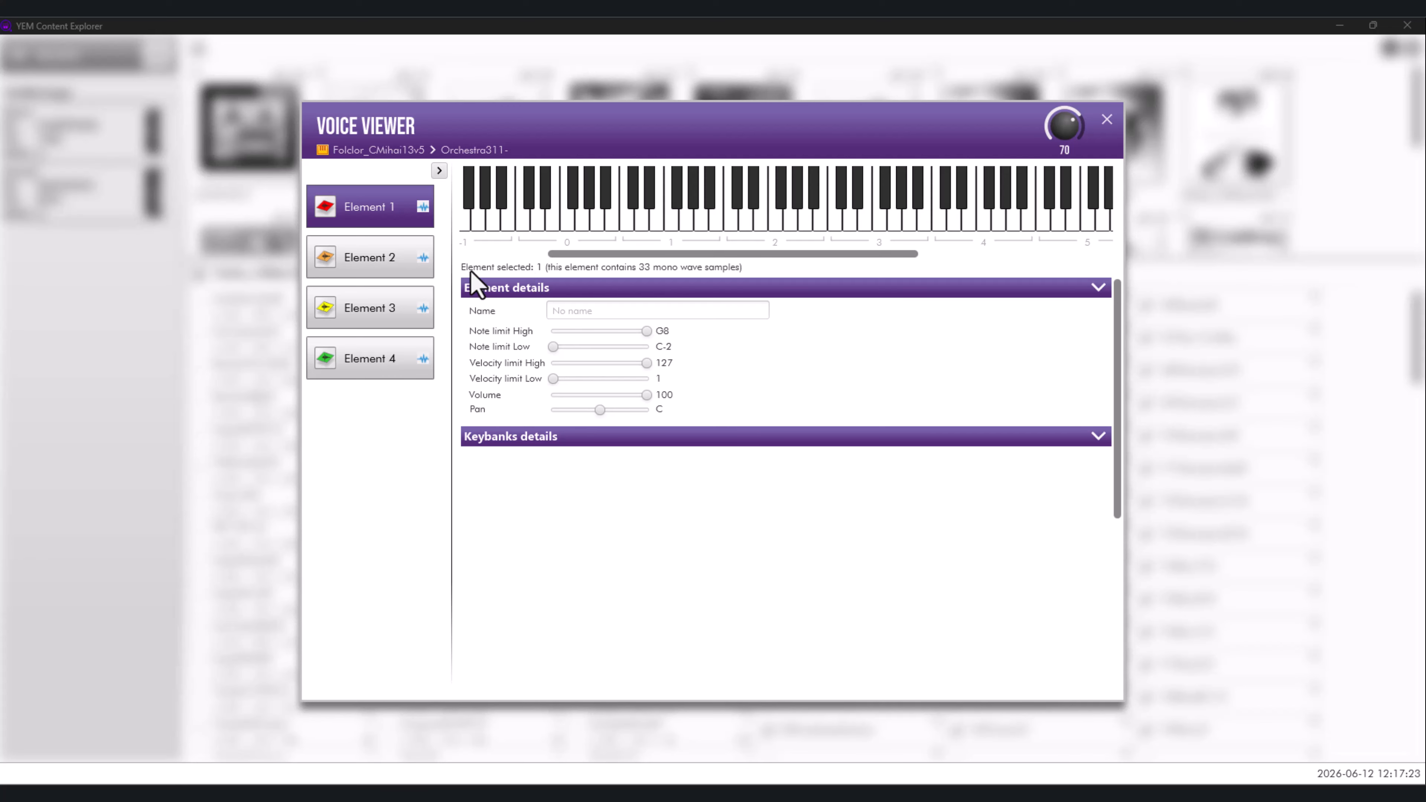
pyautogui.moveTo(685, 256); pyautogui.dragTo(518, 265)
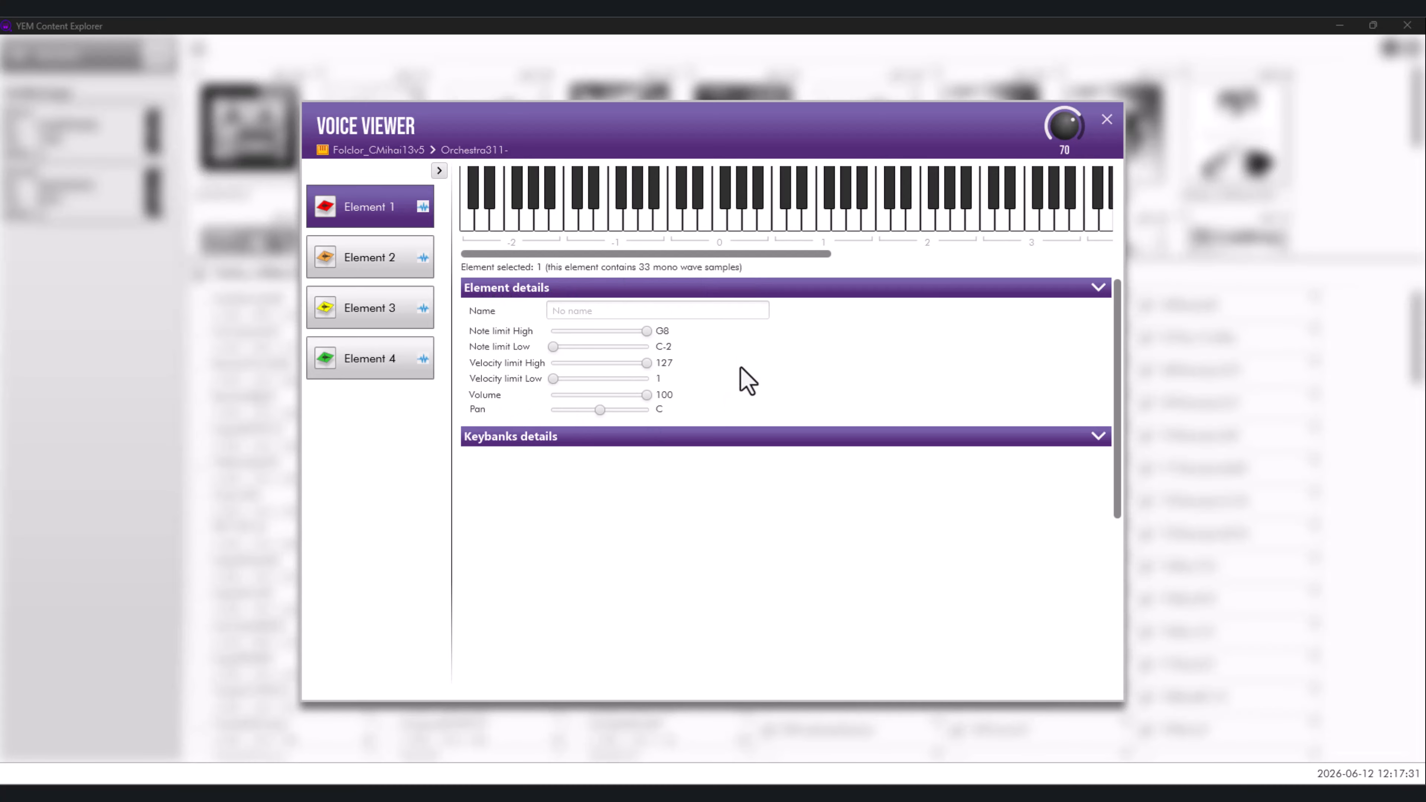
pyautogui.click(368, 261)
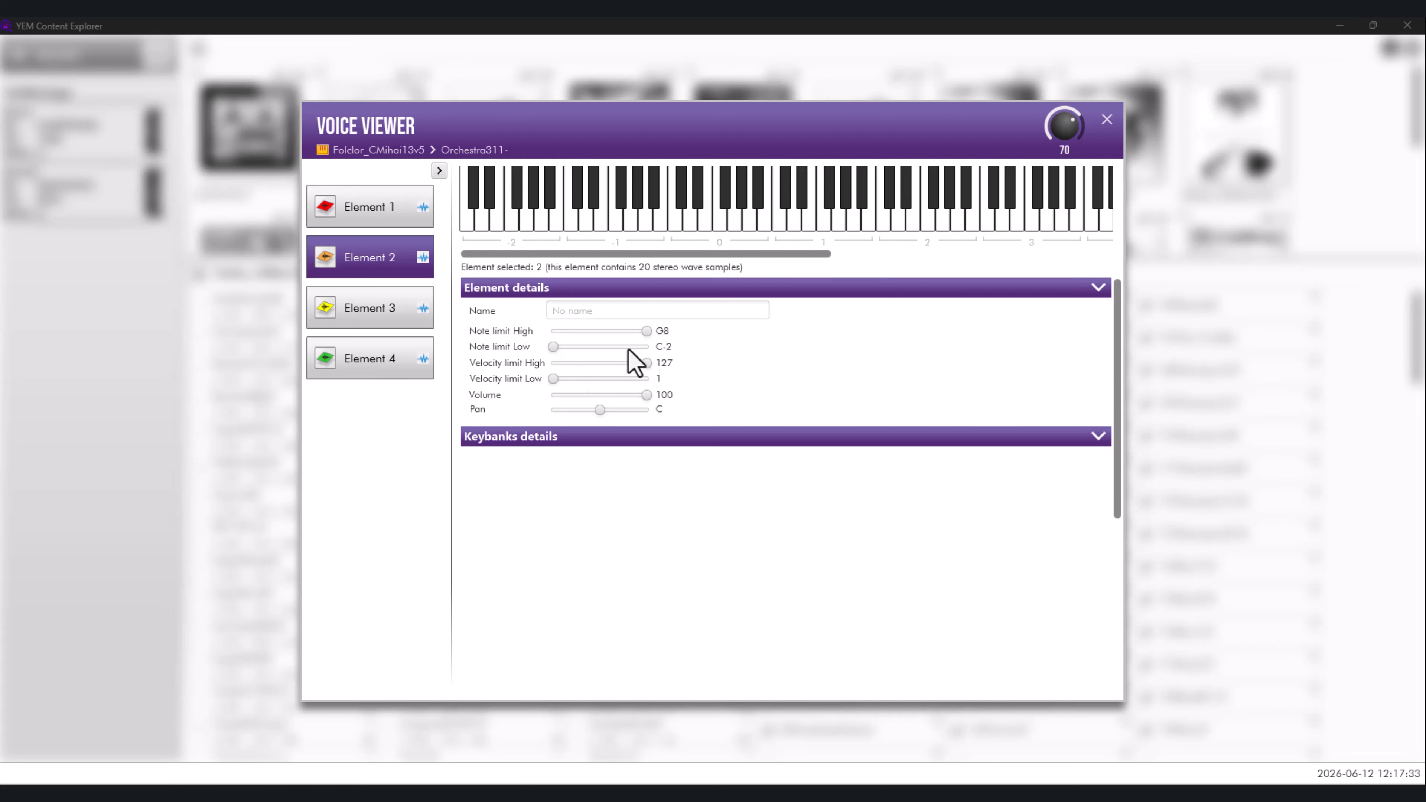
pyautogui.click(385, 319)
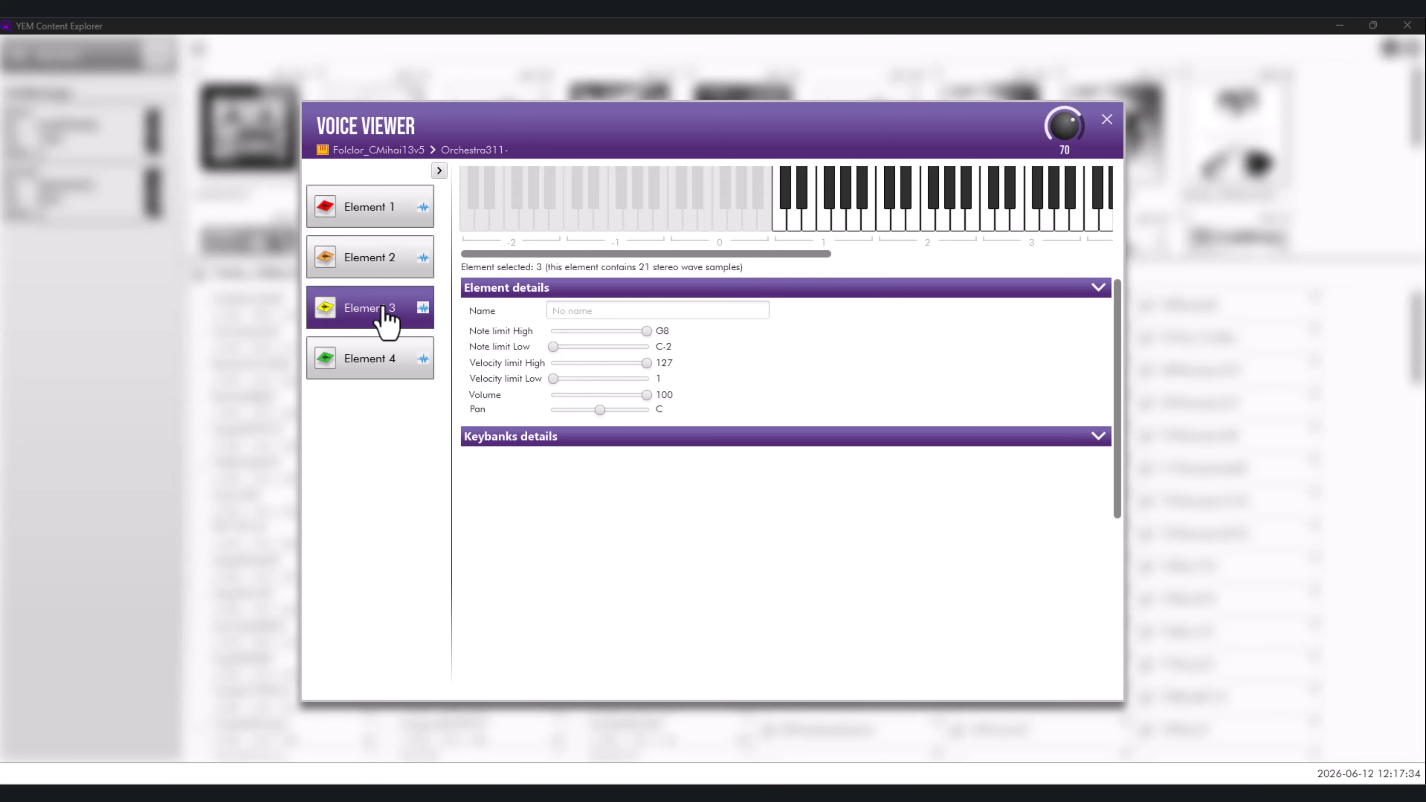
pyautogui.click(351, 371)
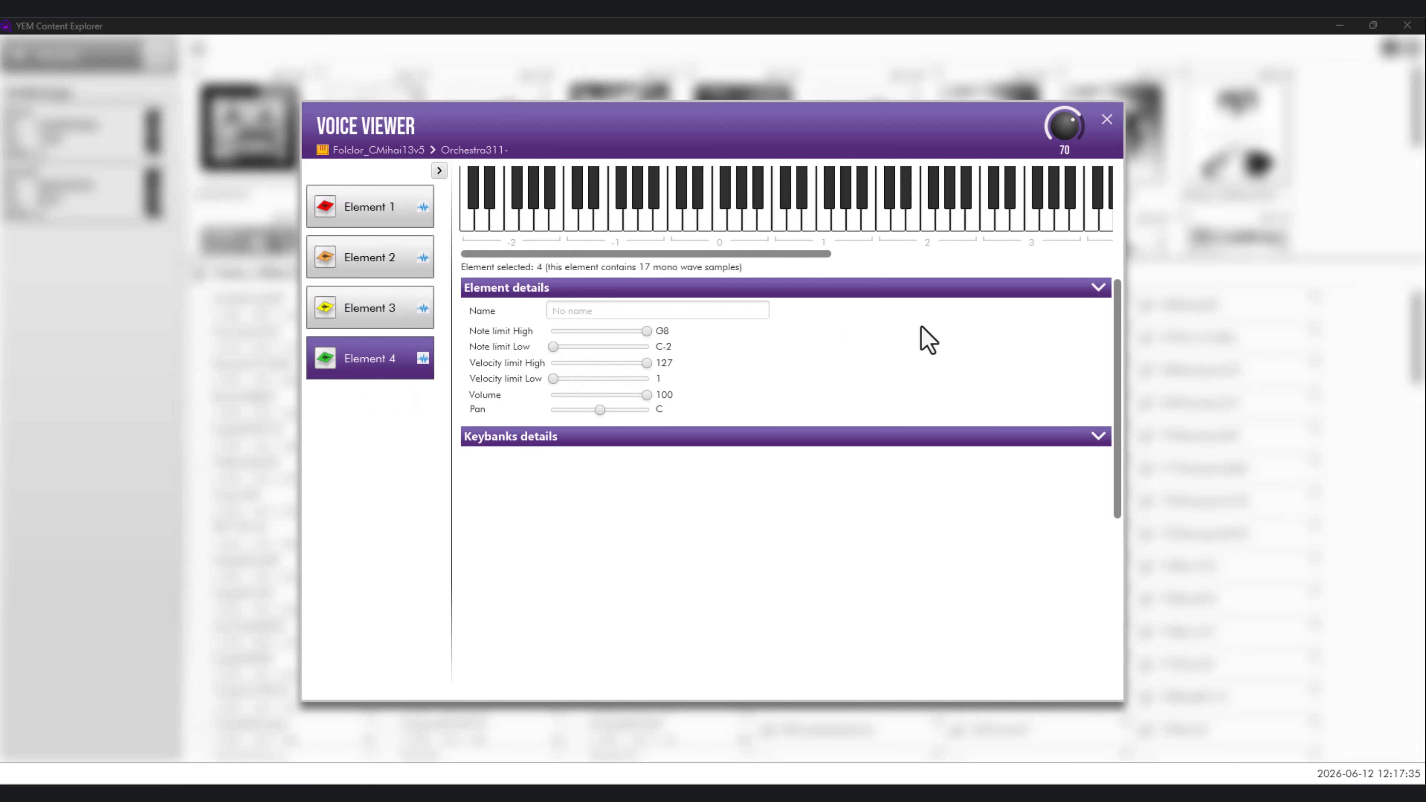
# Collapse the element details and inspect Element 1's keybanks for notes C0 and C3
pyautogui.click(1098, 289)
pyautogui.click(1098, 289)
pyautogui.click(1099, 288)
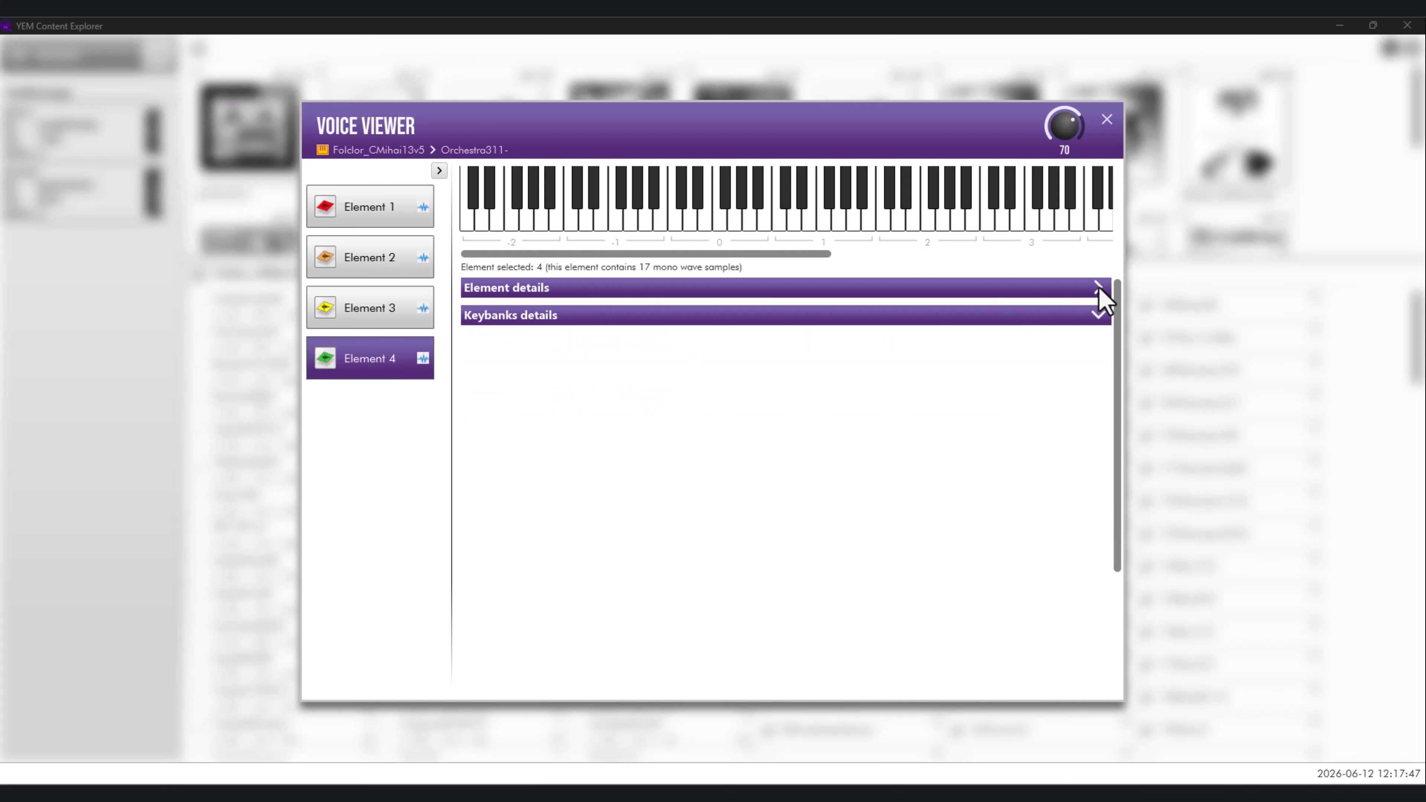
pyautogui.click(358, 216)
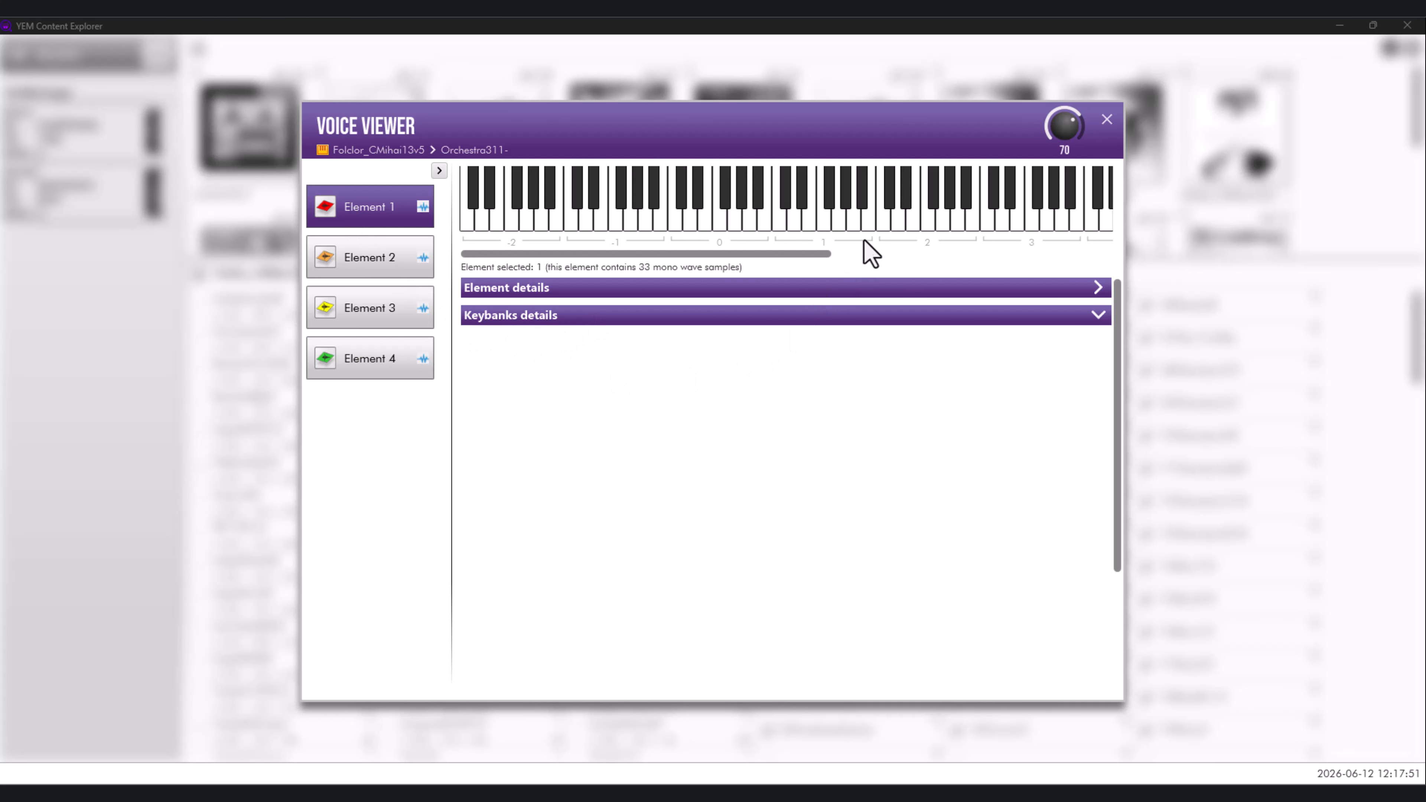
pyautogui.click(672, 224)
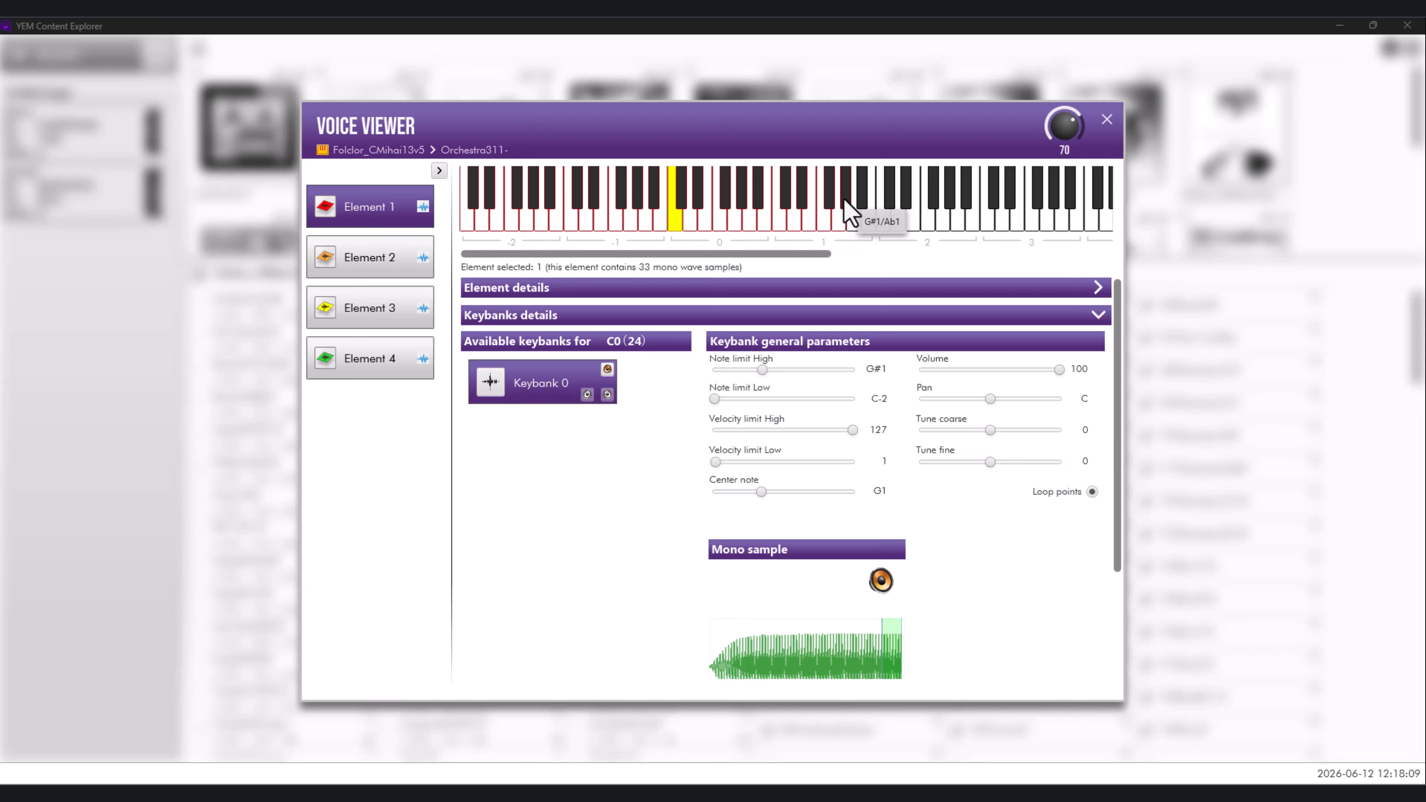
pyautogui.click(987, 224)
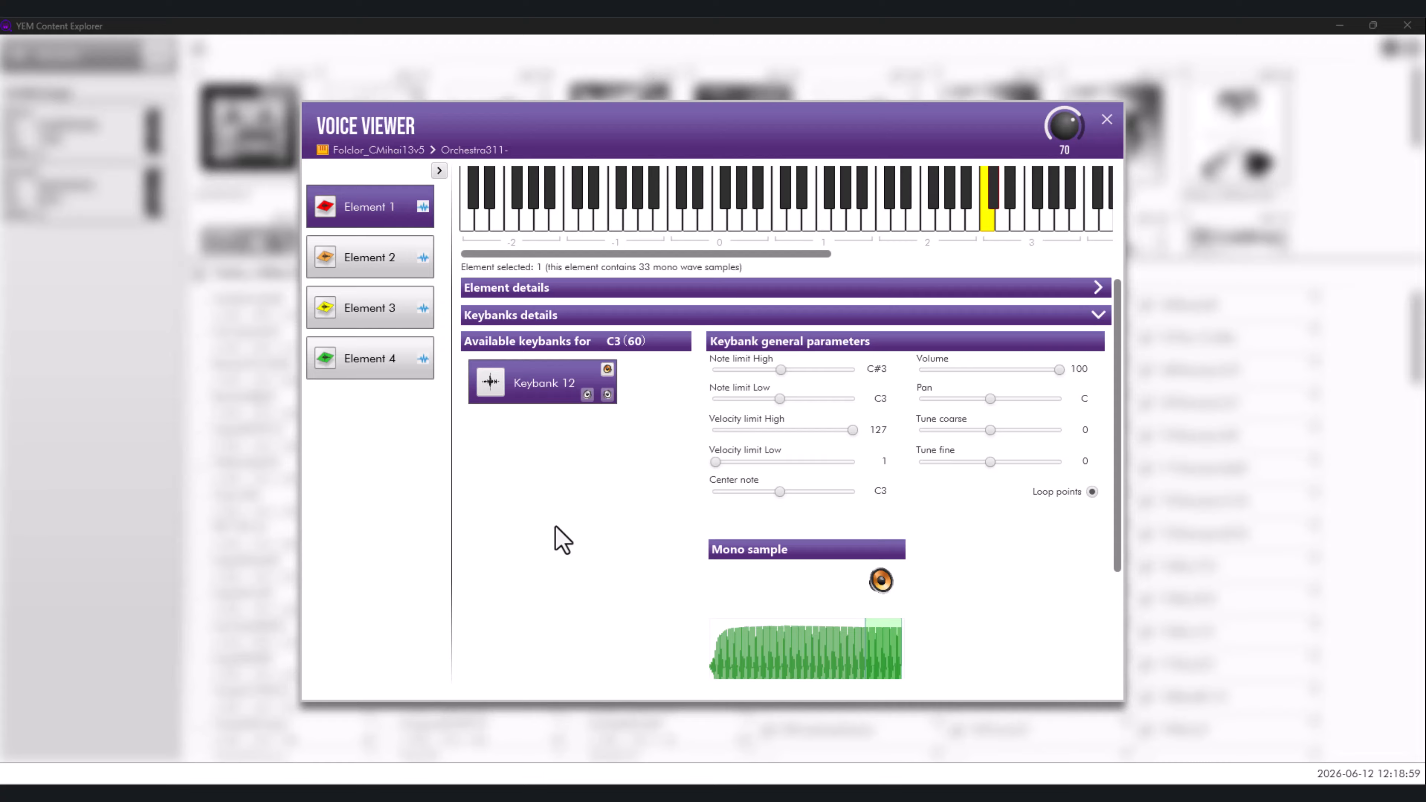
# Inspect the sample data of Element 1's F3 keybank and play its mono sample
pyautogui.scroll(-3, 913, 491)
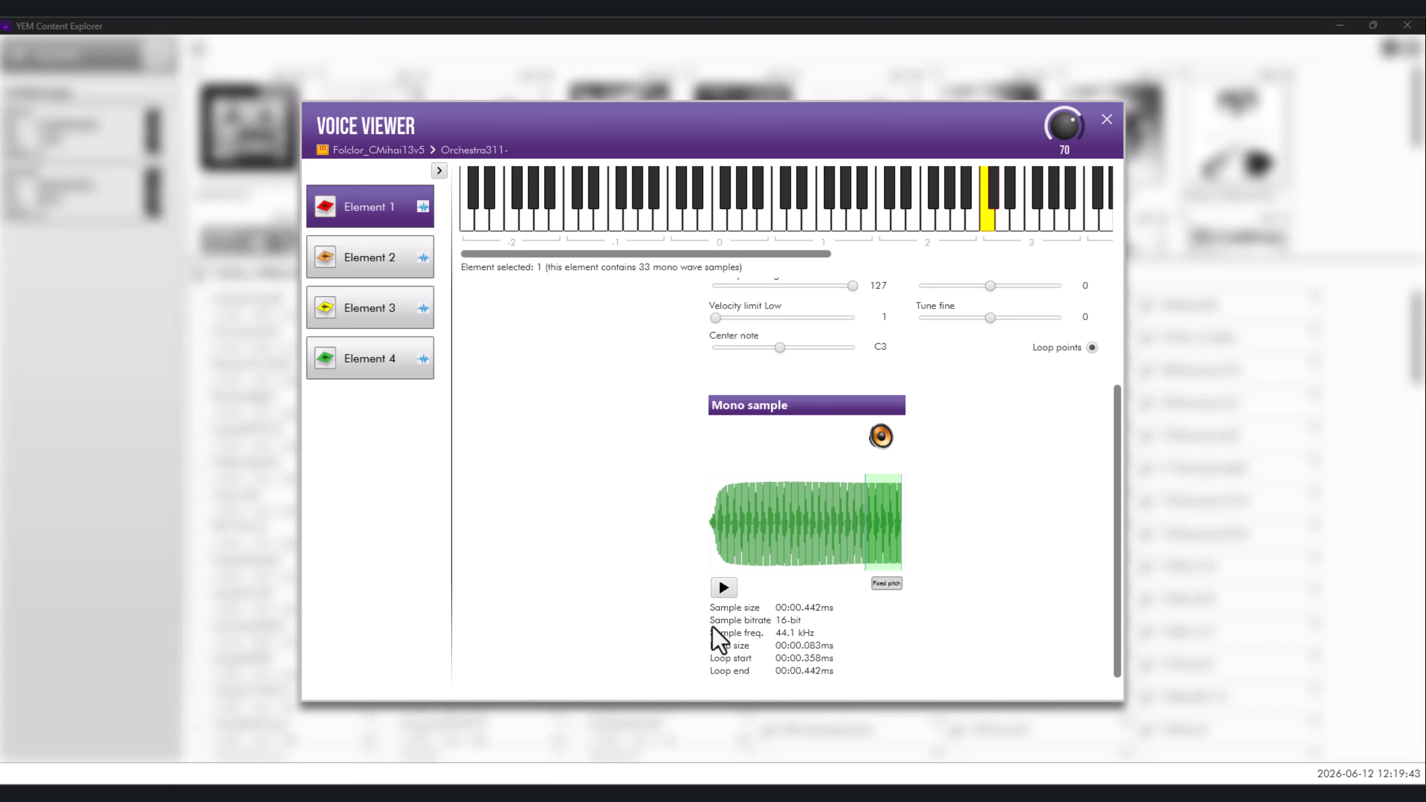
pyautogui.click(1032, 224)
pyautogui.click(722, 587)
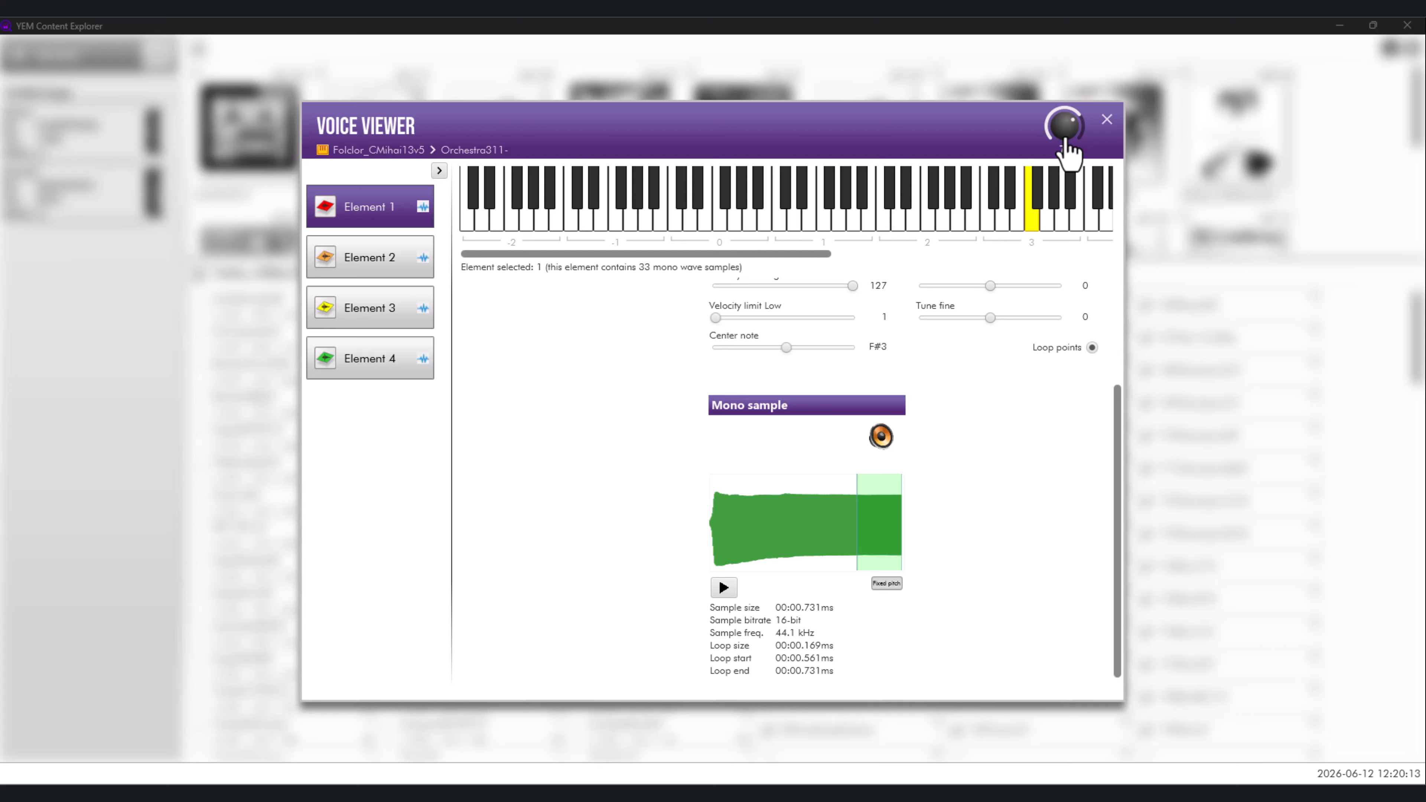
# Try the playback volume at 73 and return it to 70
pyautogui.click(1068, 145)
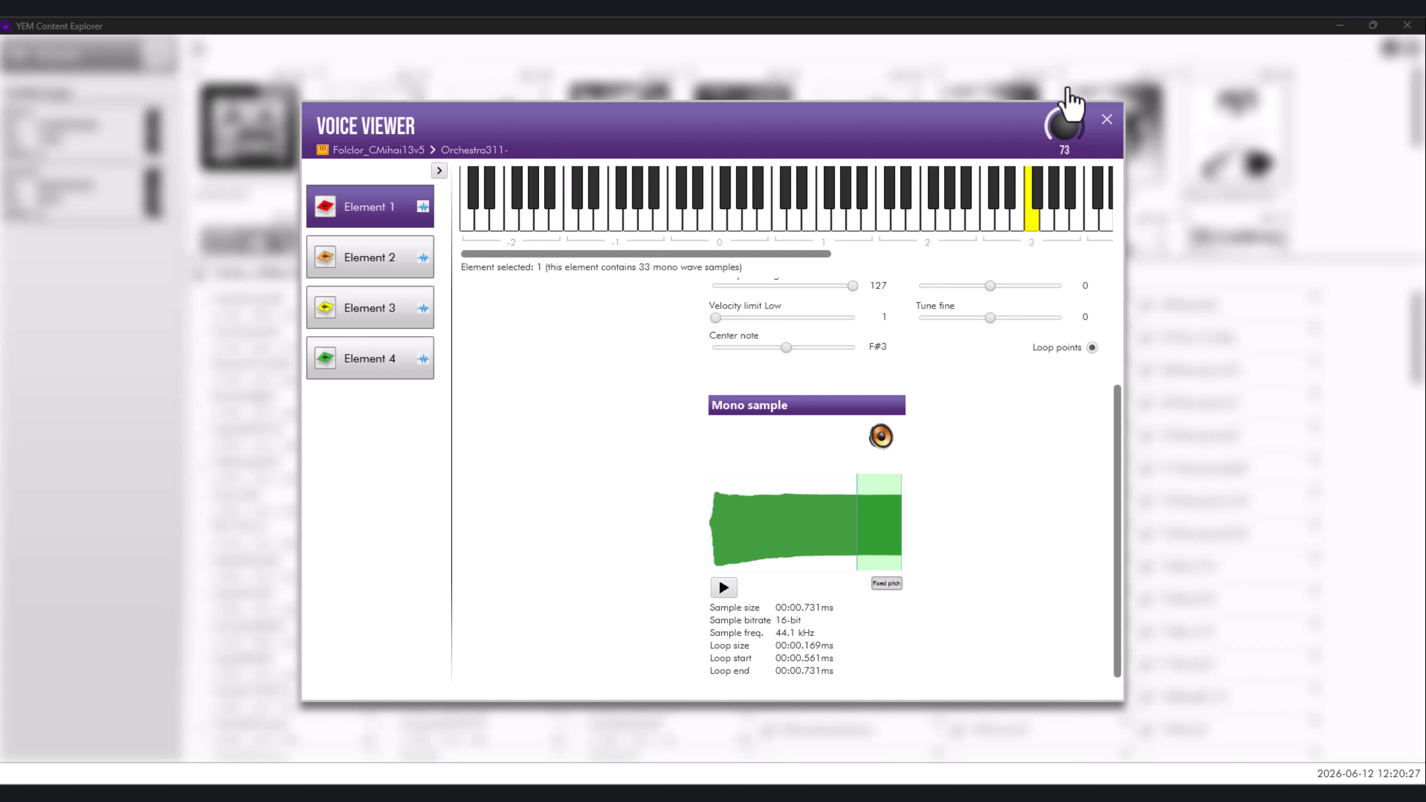
pyautogui.moveTo(1067, 135); pyautogui.dragTo(1098, 149)
pyautogui.moveTo(1121, 142); pyautogui.dragTo(1138, 145)
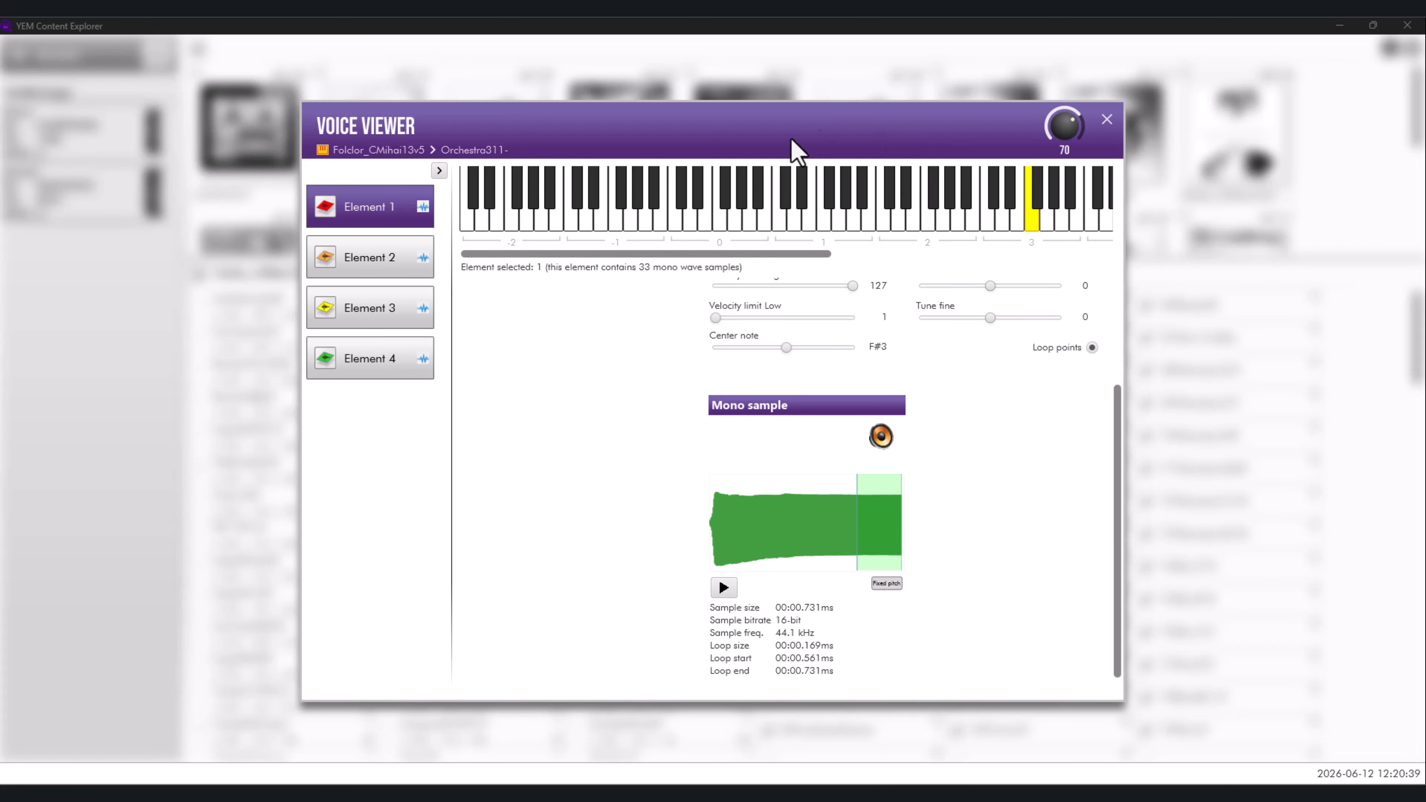
# Start adding a new element to the Orchestra311- voice and choose 25.05.2012 as the source pack
pyautogui.scroll(3, 649, 500)
pyautogui.scroll(1, 650, 500)
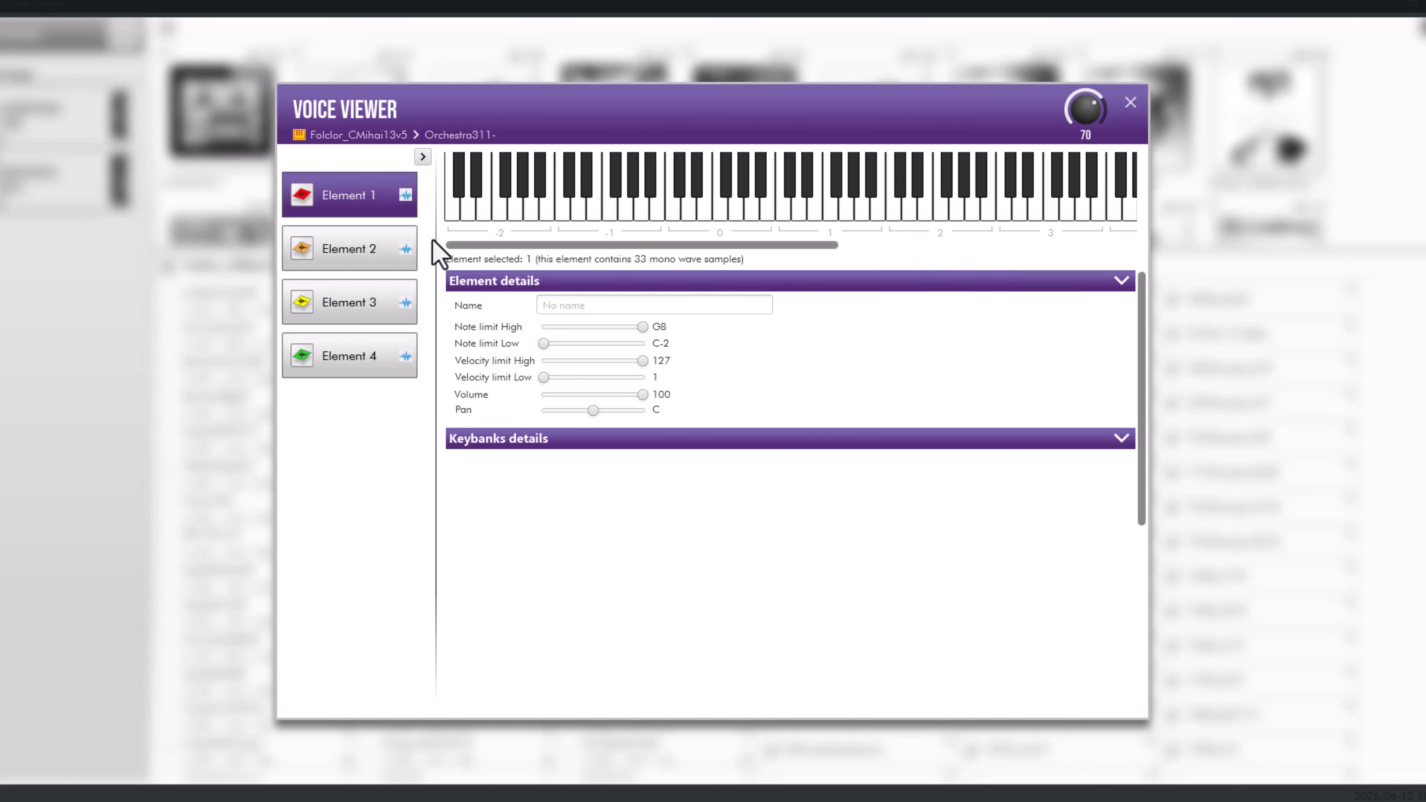
pyautogui.click(423, 158)
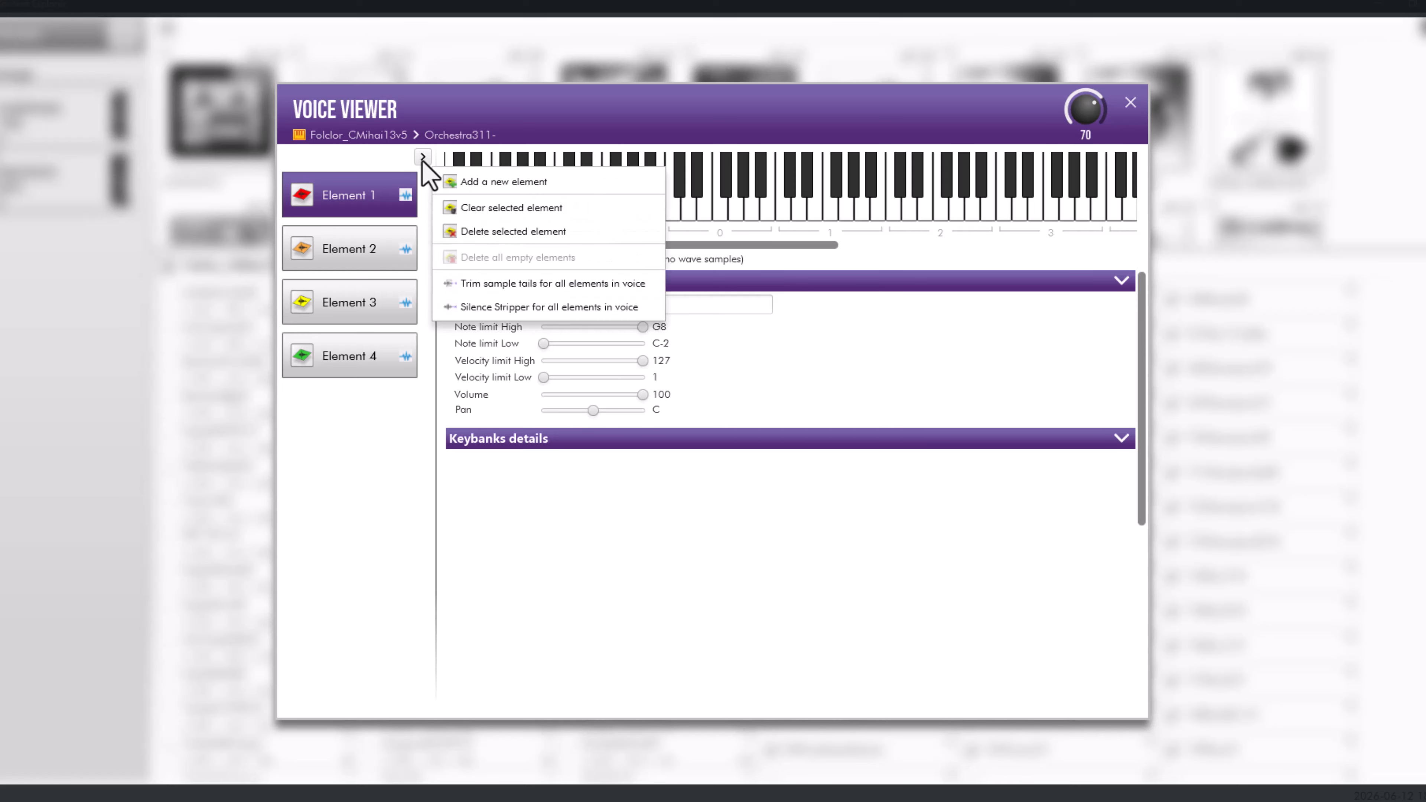
pyautogui.click(552, 181)
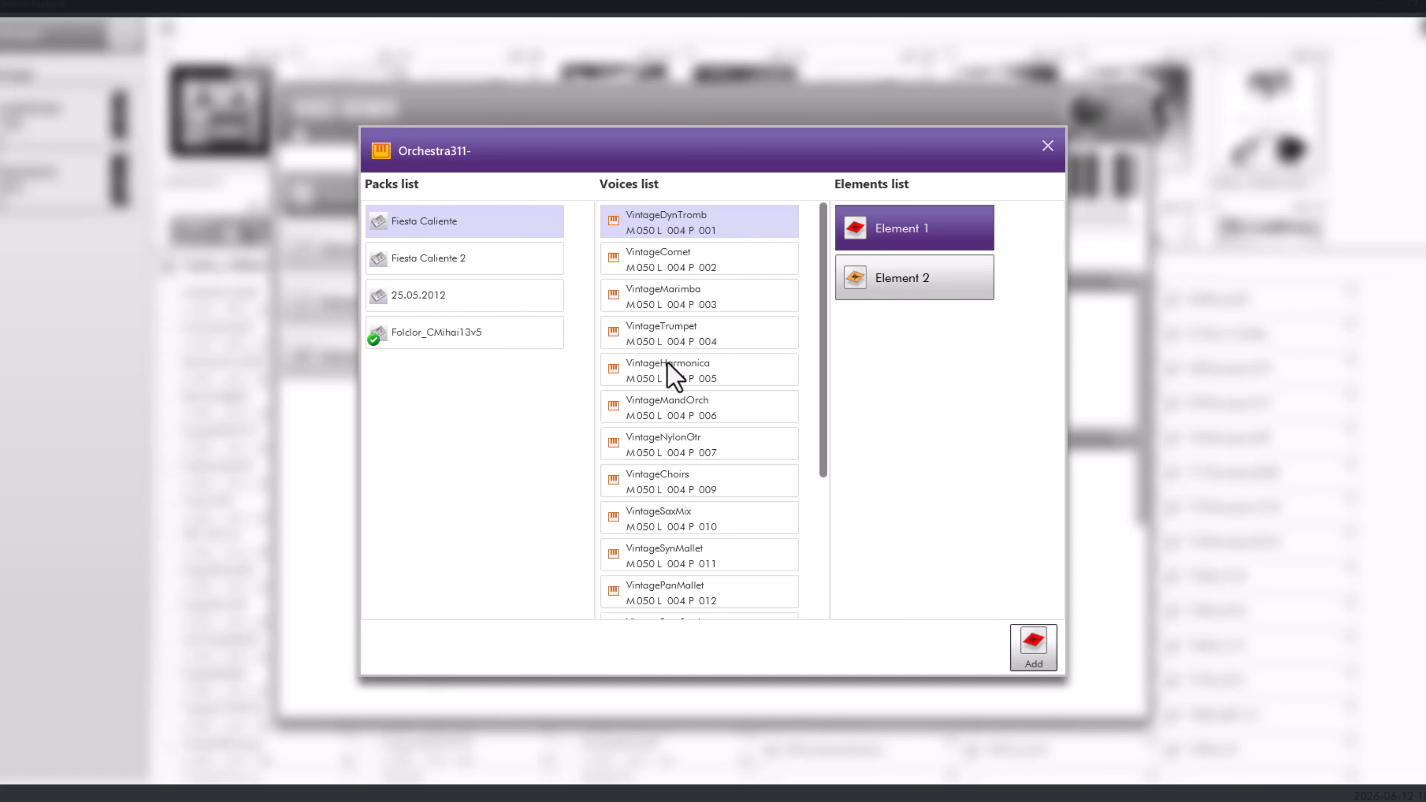
pyautogui.click(462, 301)
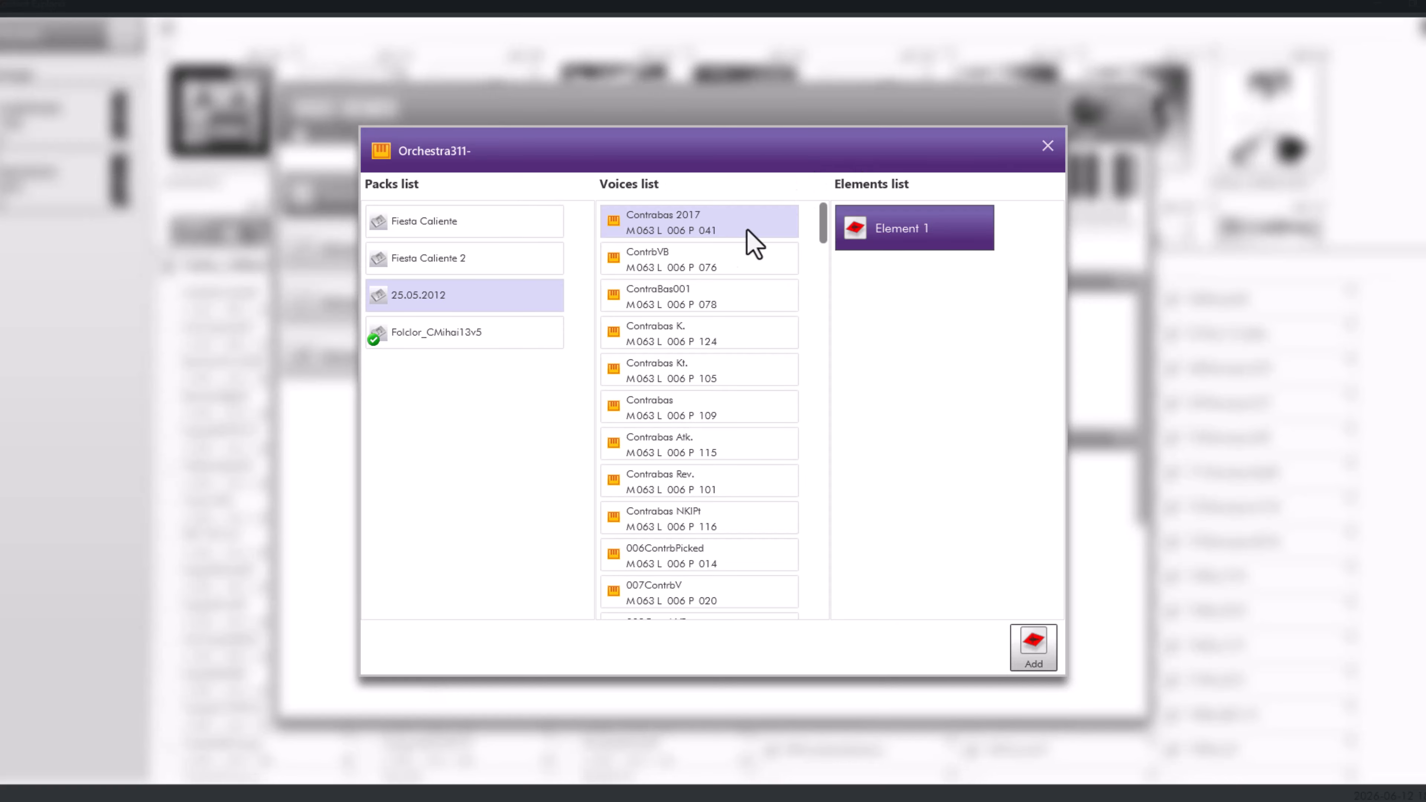
pyautogui.click(432, 343)
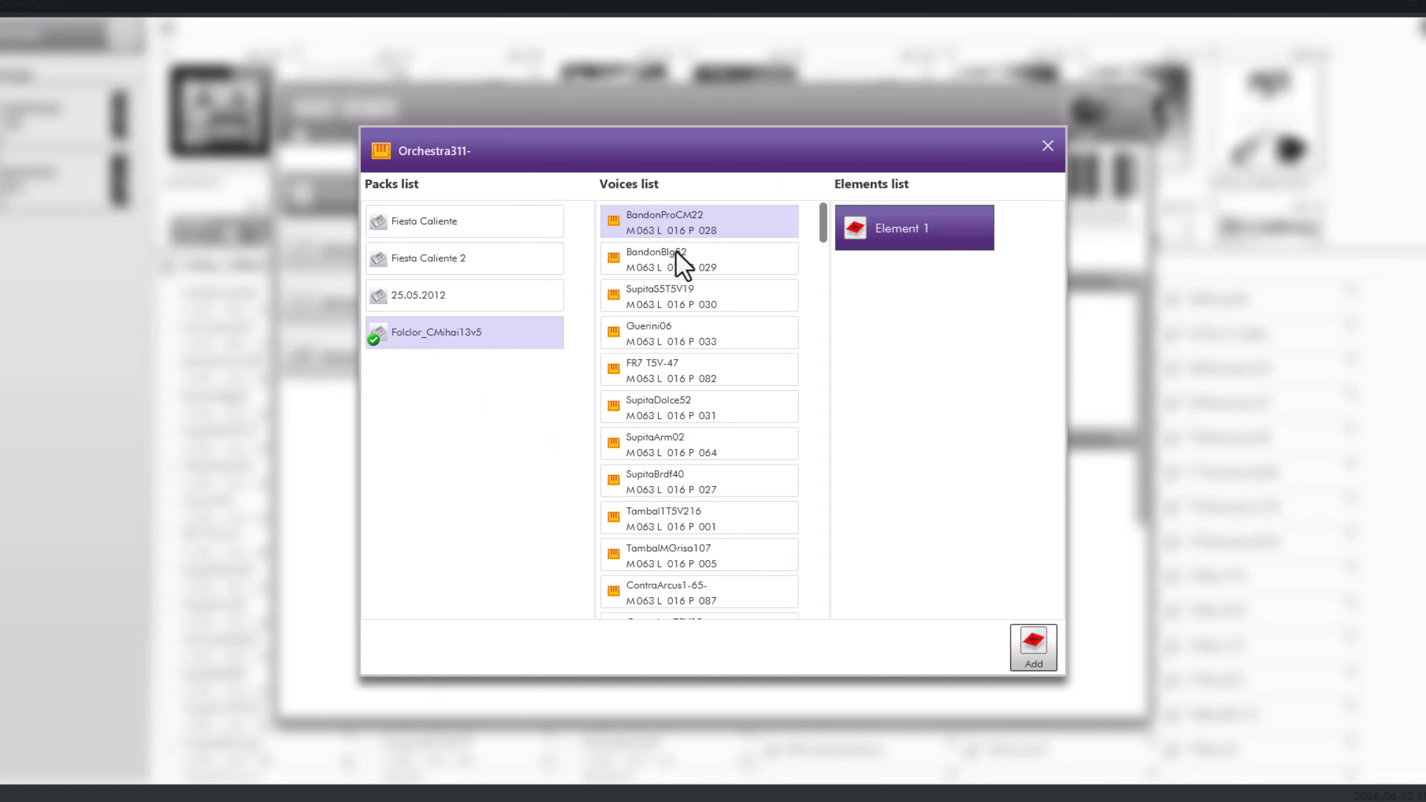
pyautogui.click(453, 296)
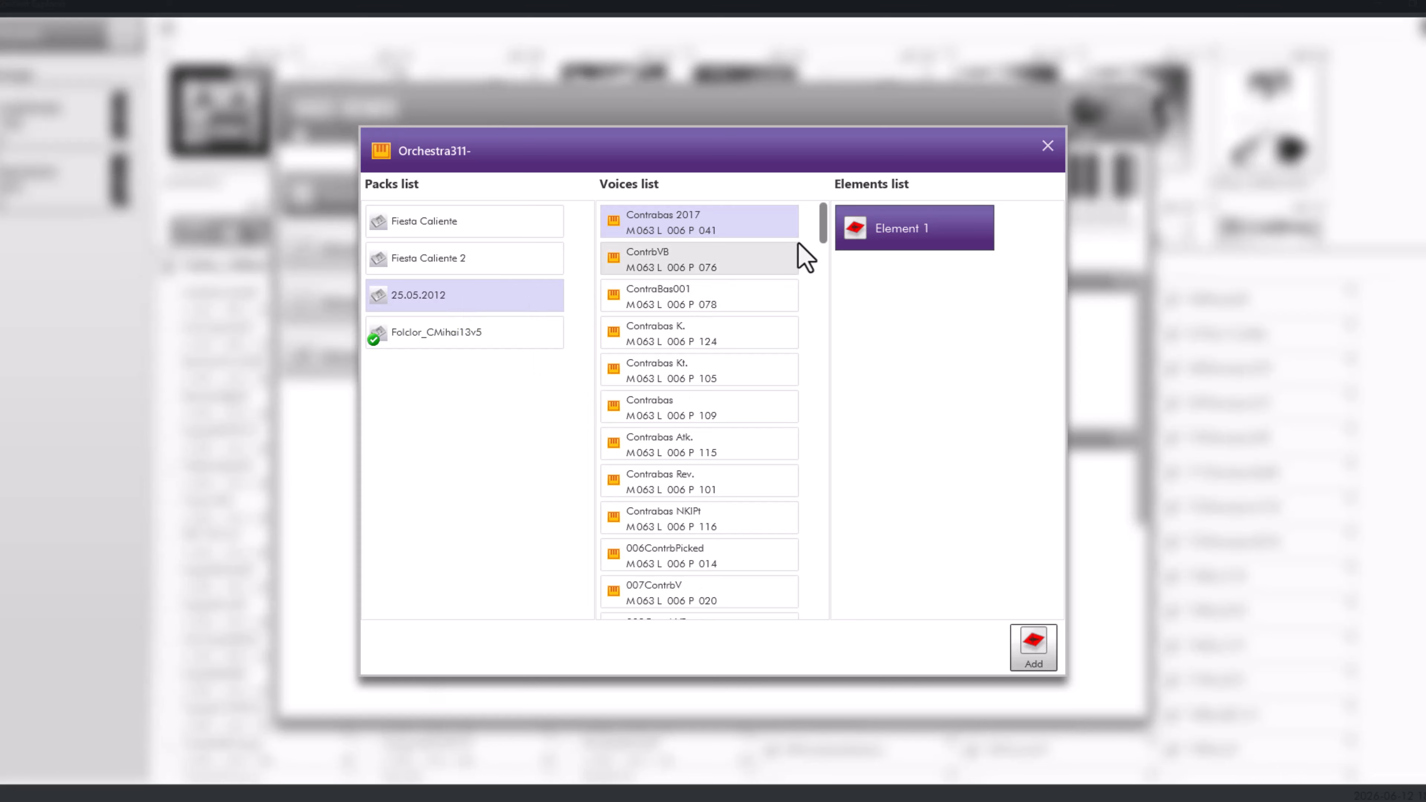
# Add Element 1 of the Fluier 2 voice to Orchestra311- as a new element
pyautogui.scroll(-2, 829, 264)
pyautogui.moveTo(824, 256); pyautogui.dragTo(825, 361)
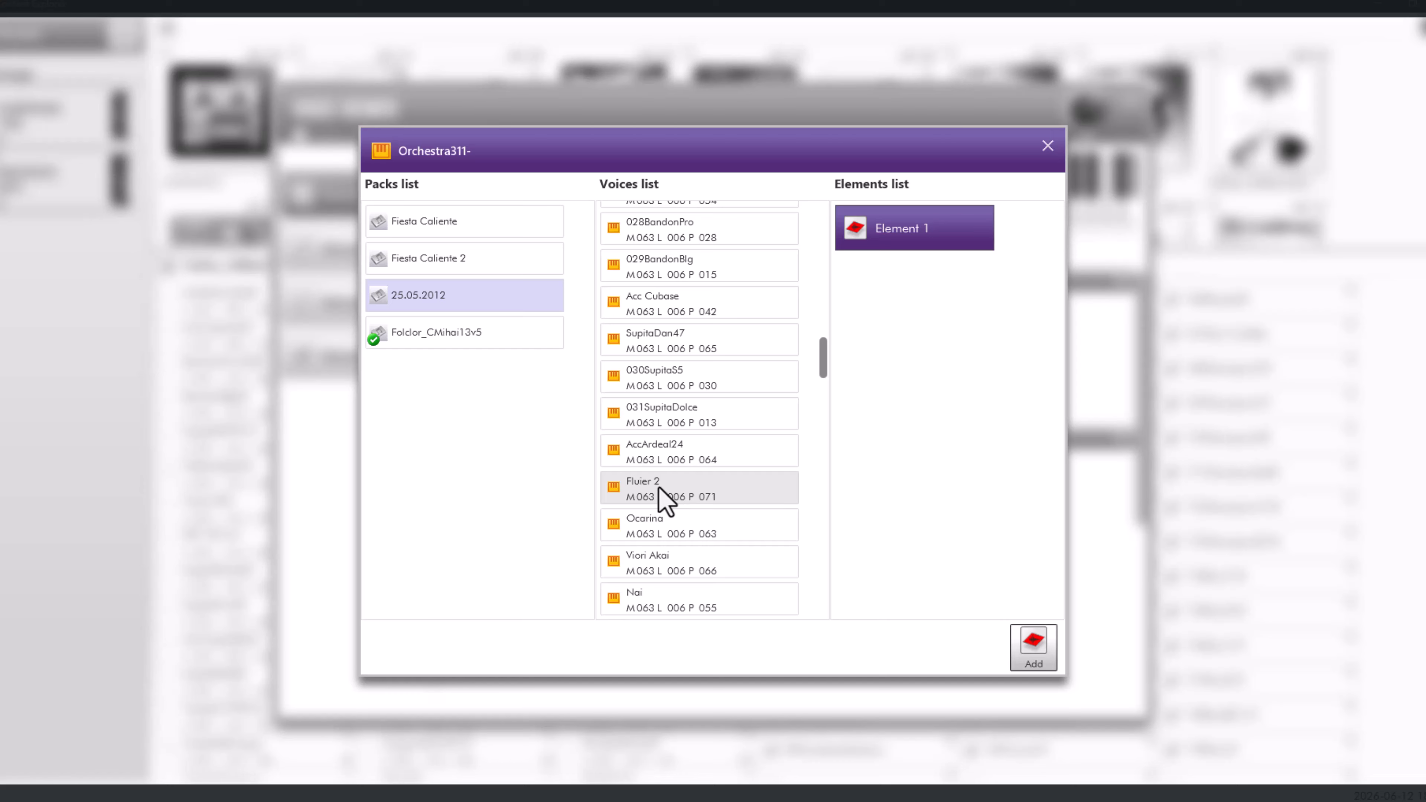
pyautogui.click(643, 494)
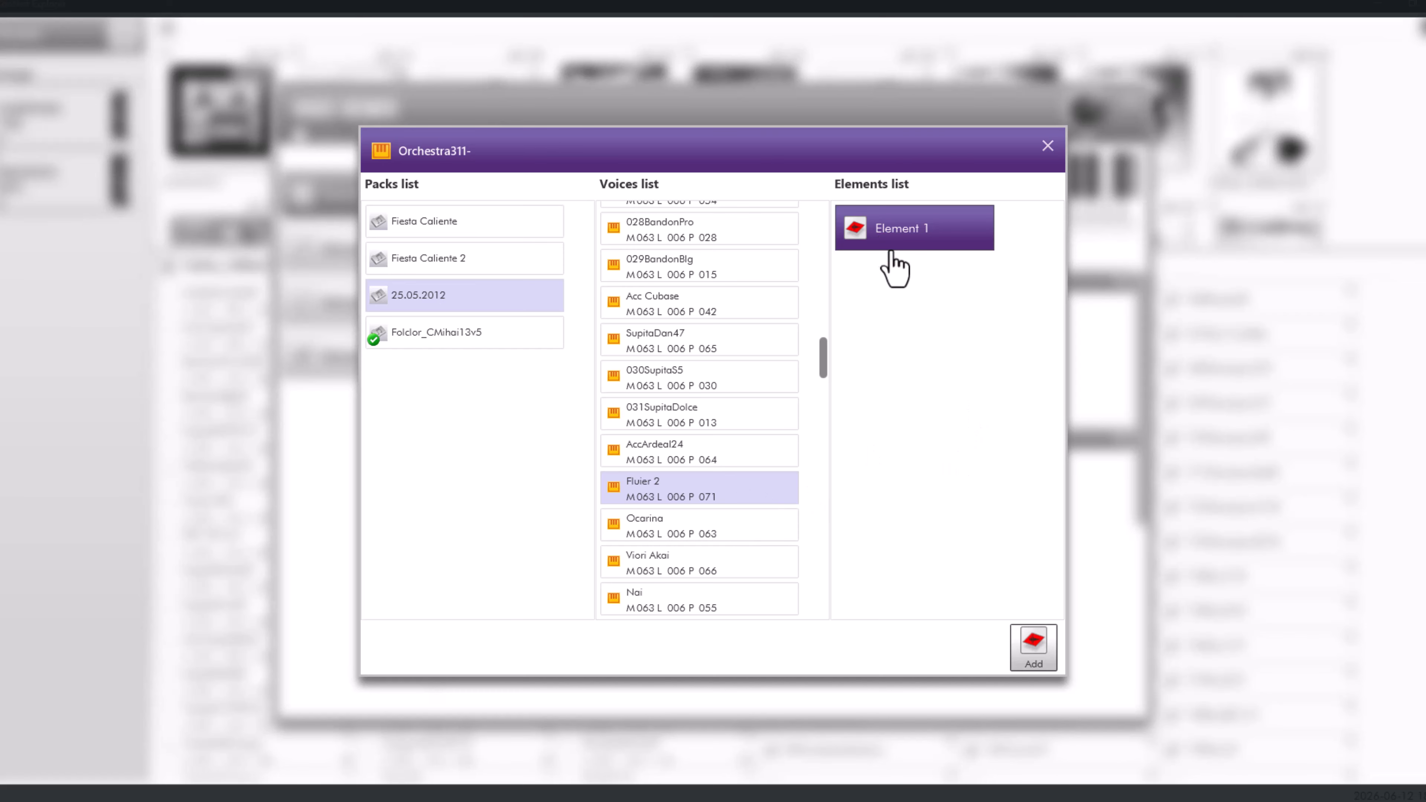
pyautogui.click(1035, 652)
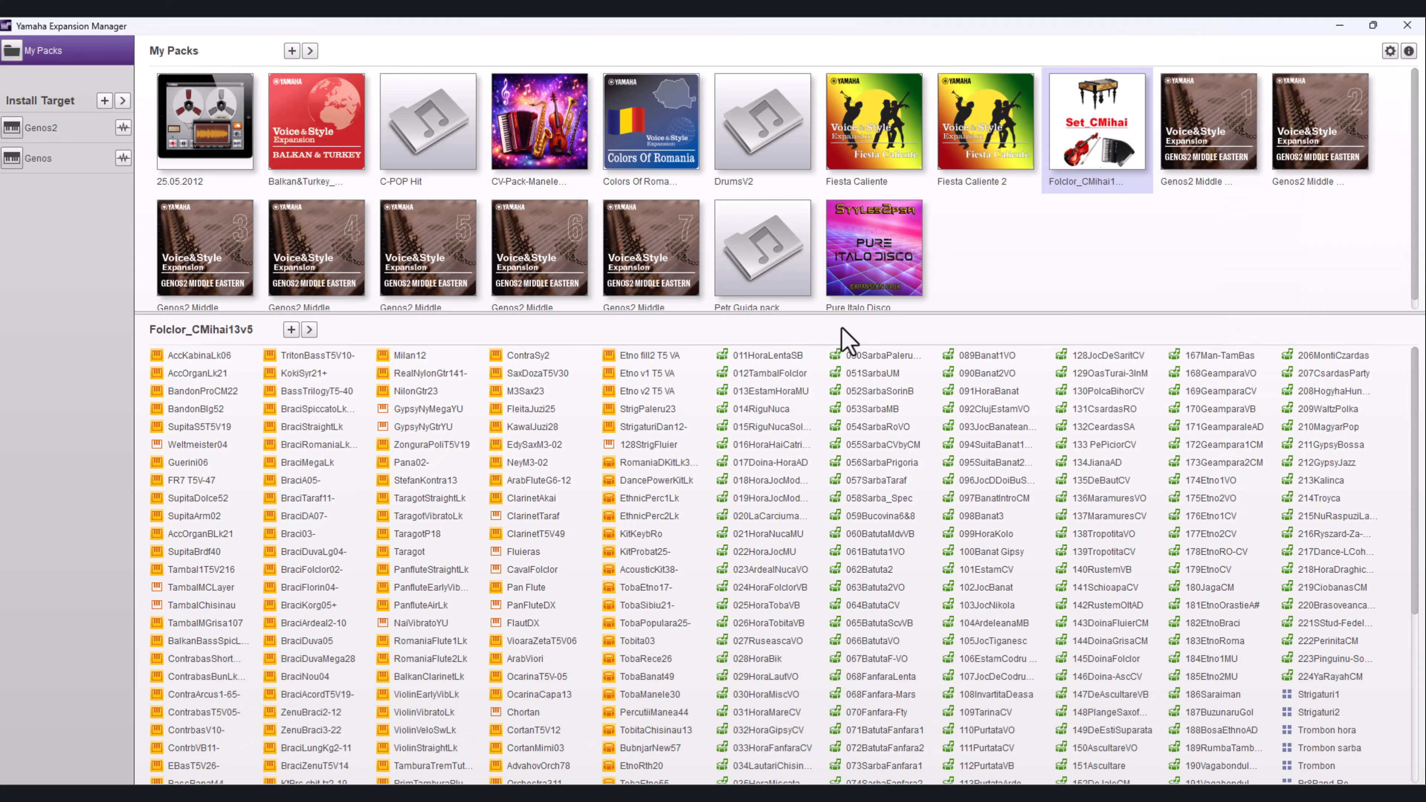
# Switch to Yamaha Expansion Manager and open the Orchestra311- voice from the Folclor_CMihai13v5 pack for editing
pyautogui.scroll(-4, 590, 489)
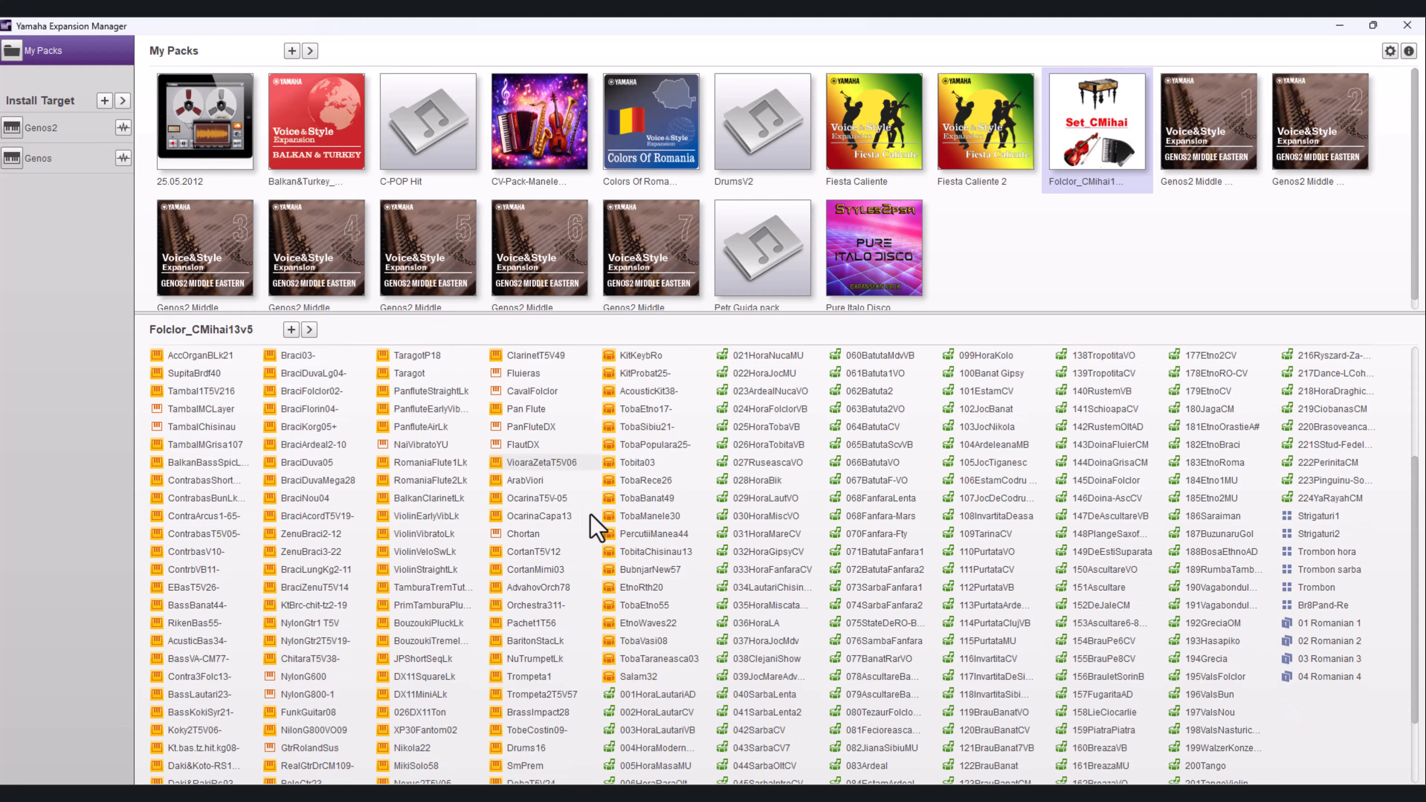
pyautogui.click(533, 607)
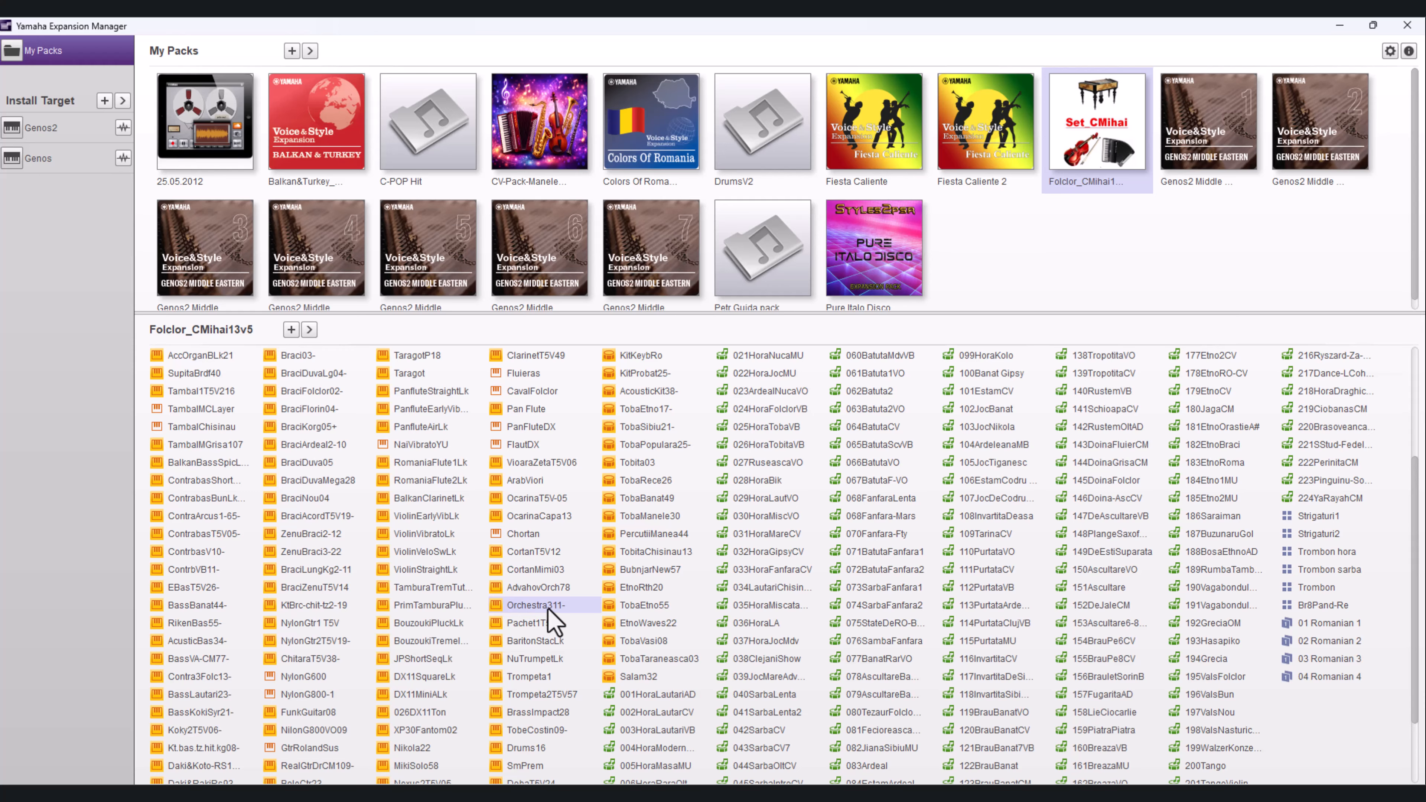
pyautogui.doubleClick(545, 607)
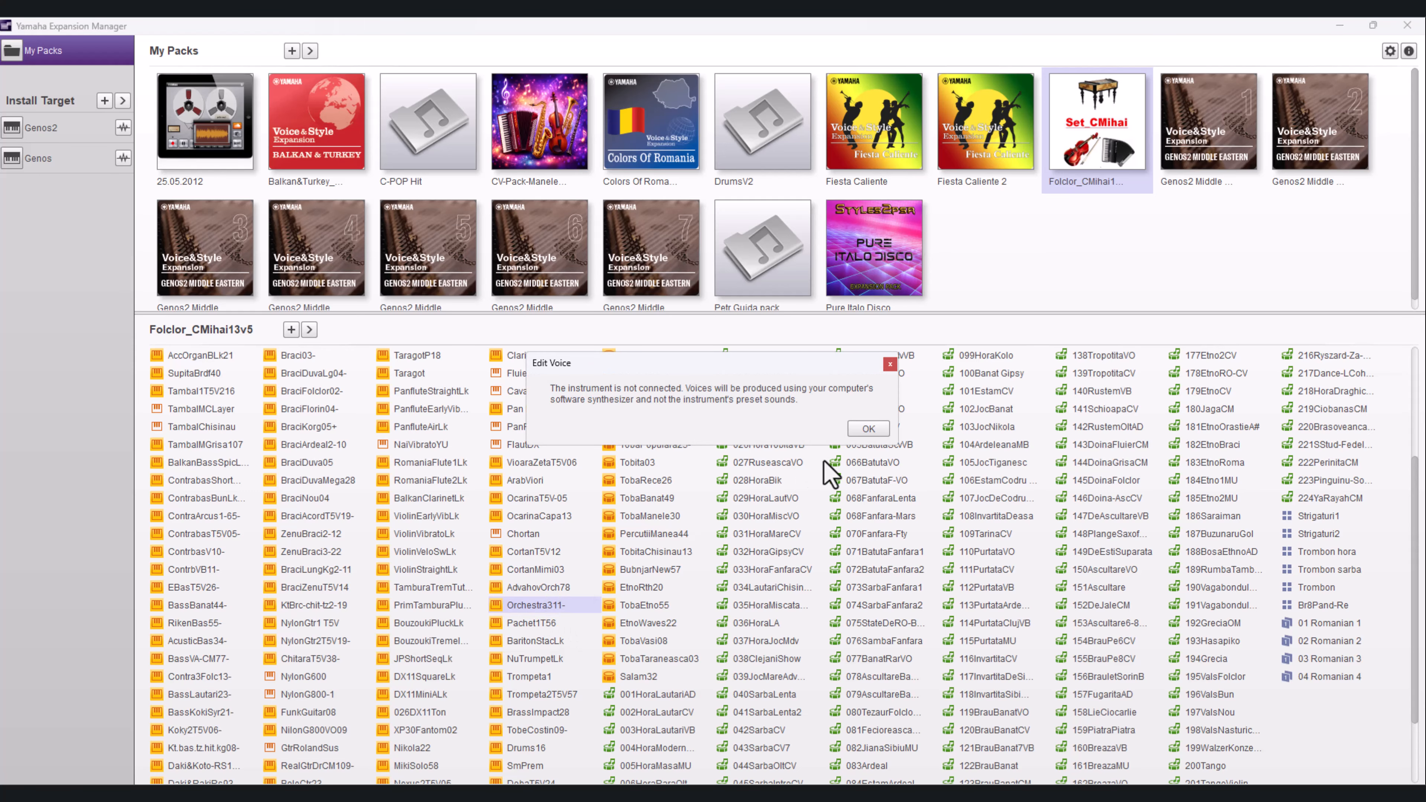
pyautogui.click(868, 429)
pyautogui.click(868, 429)
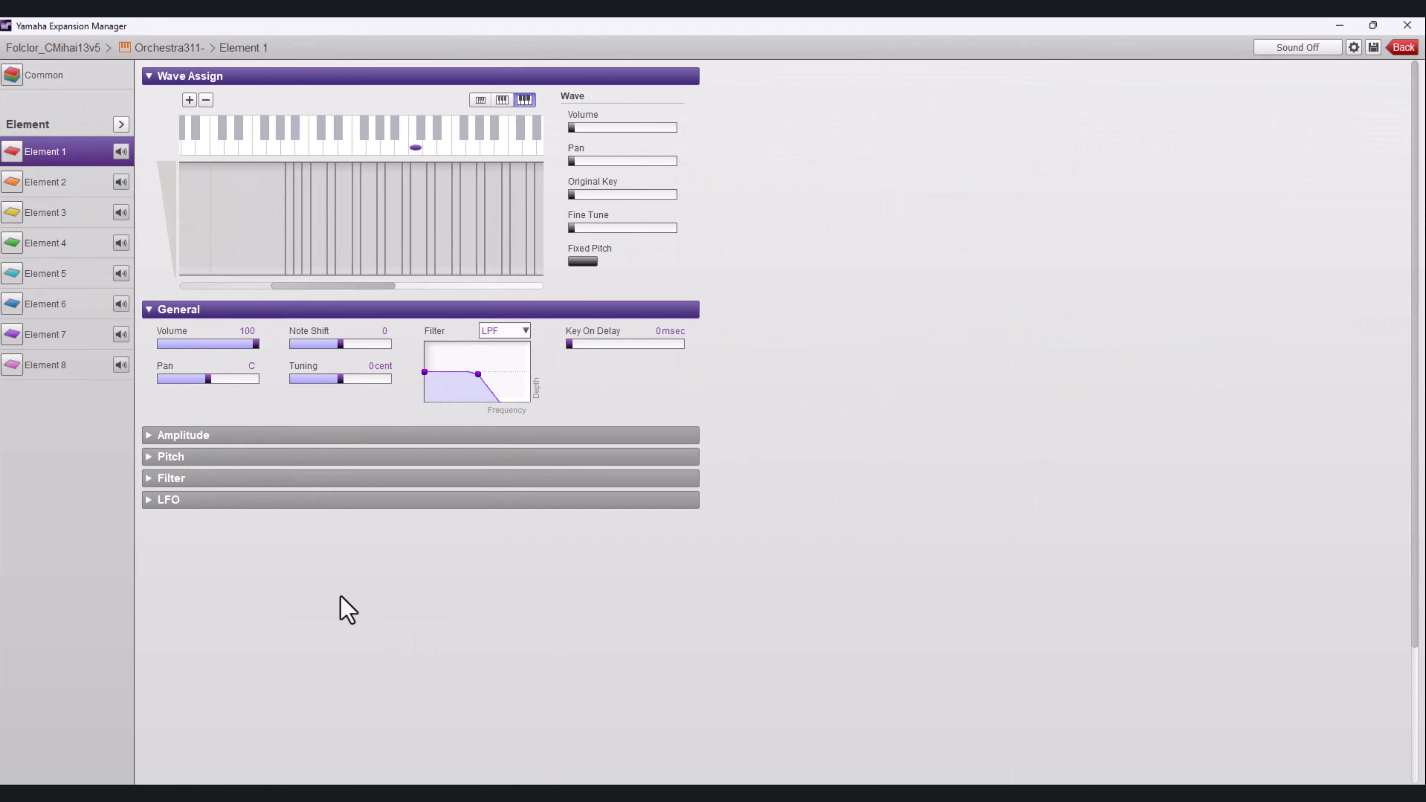
# Select Element 5 and mute all the other elements so that it sounds alone
pyautogui.click(66, 276)
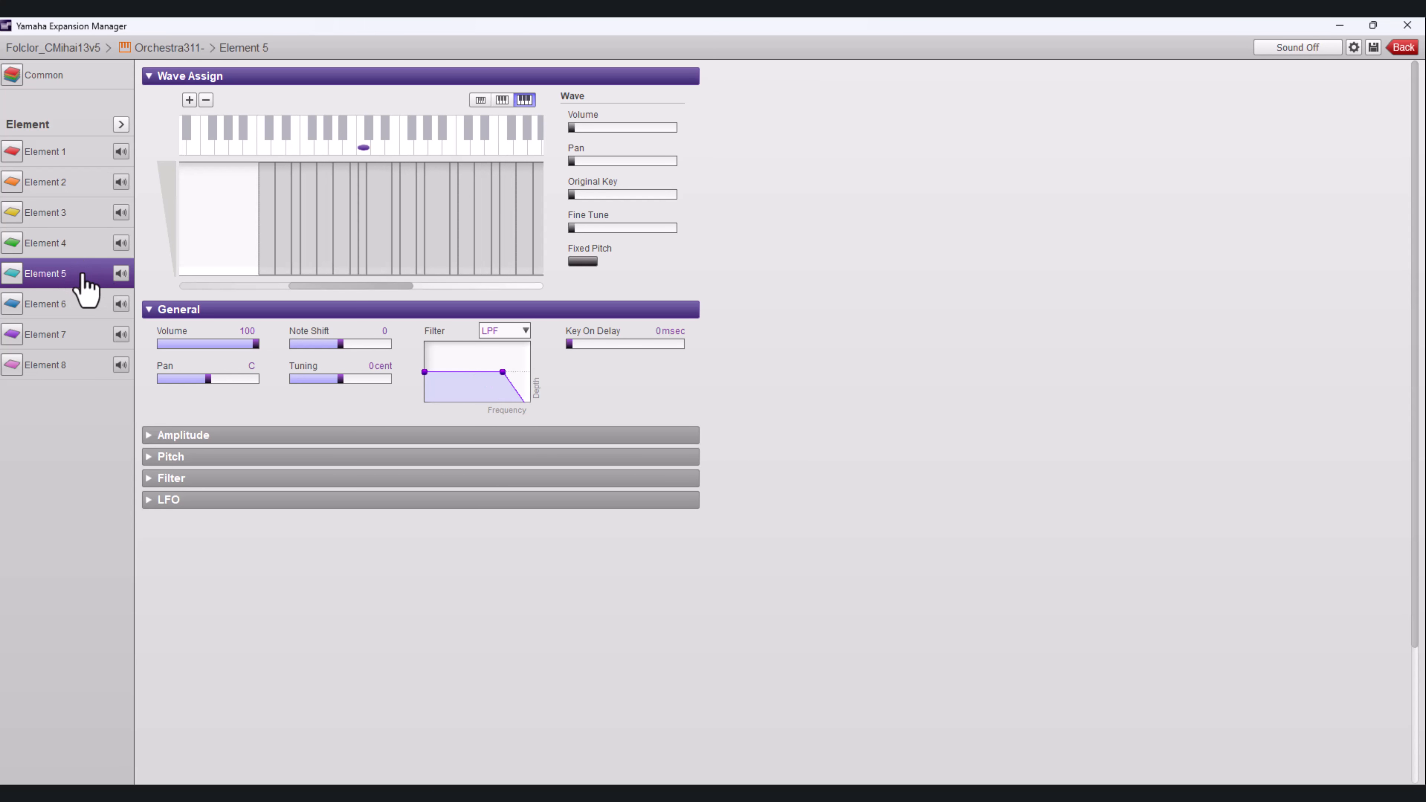
pyautogui.click(120, 243)
pyautogui.click(121, 212)
pyautogui.click(121, 182)
pyautogui.click(121, 152)
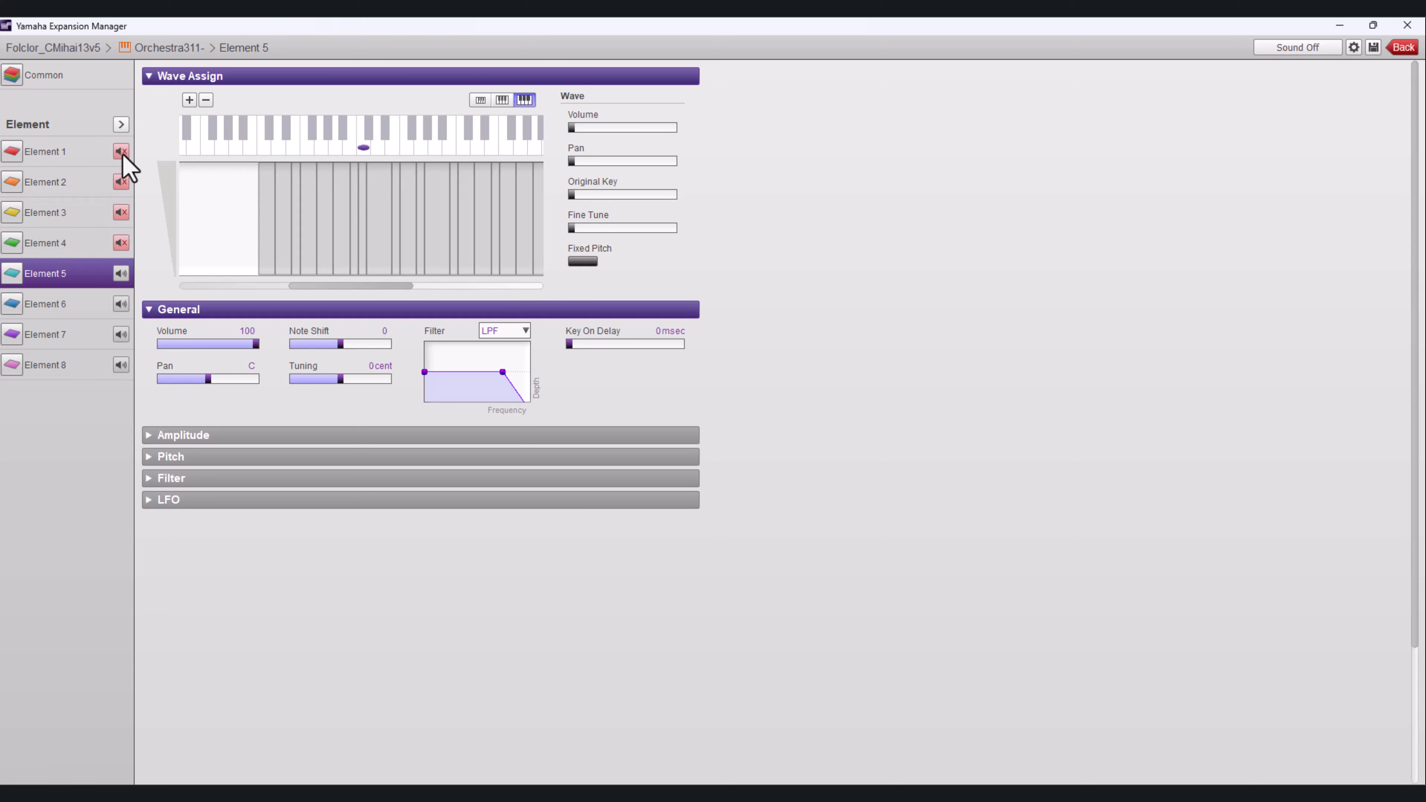
pyautogui.click(120, 303)
pyautogui.click(120, 334)
# Examine Element 5's wave zones, including the one with original key F4, and leave the voice editor discarding the changes
pyautogui.click(441, 241)
pyautogui.moveTo(441, 241); pyautogui.dragTo(509, 231)
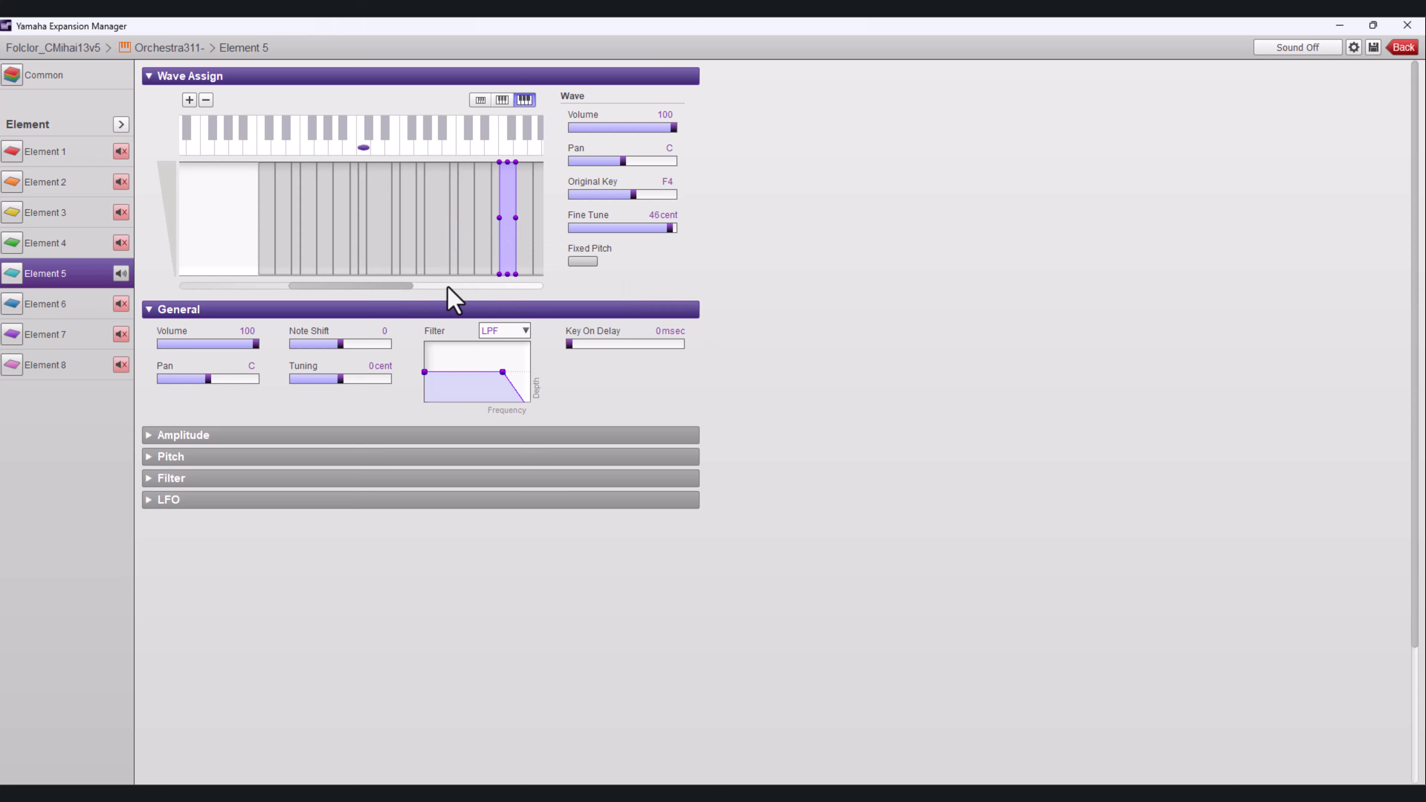
pyautogui.moveTo(398, 290)
pyautogui.mouseDown()
pyautogui.moveTo(508, 290)
pyautogui.moveTo(403, 292)
pyautogui.mouseUp()
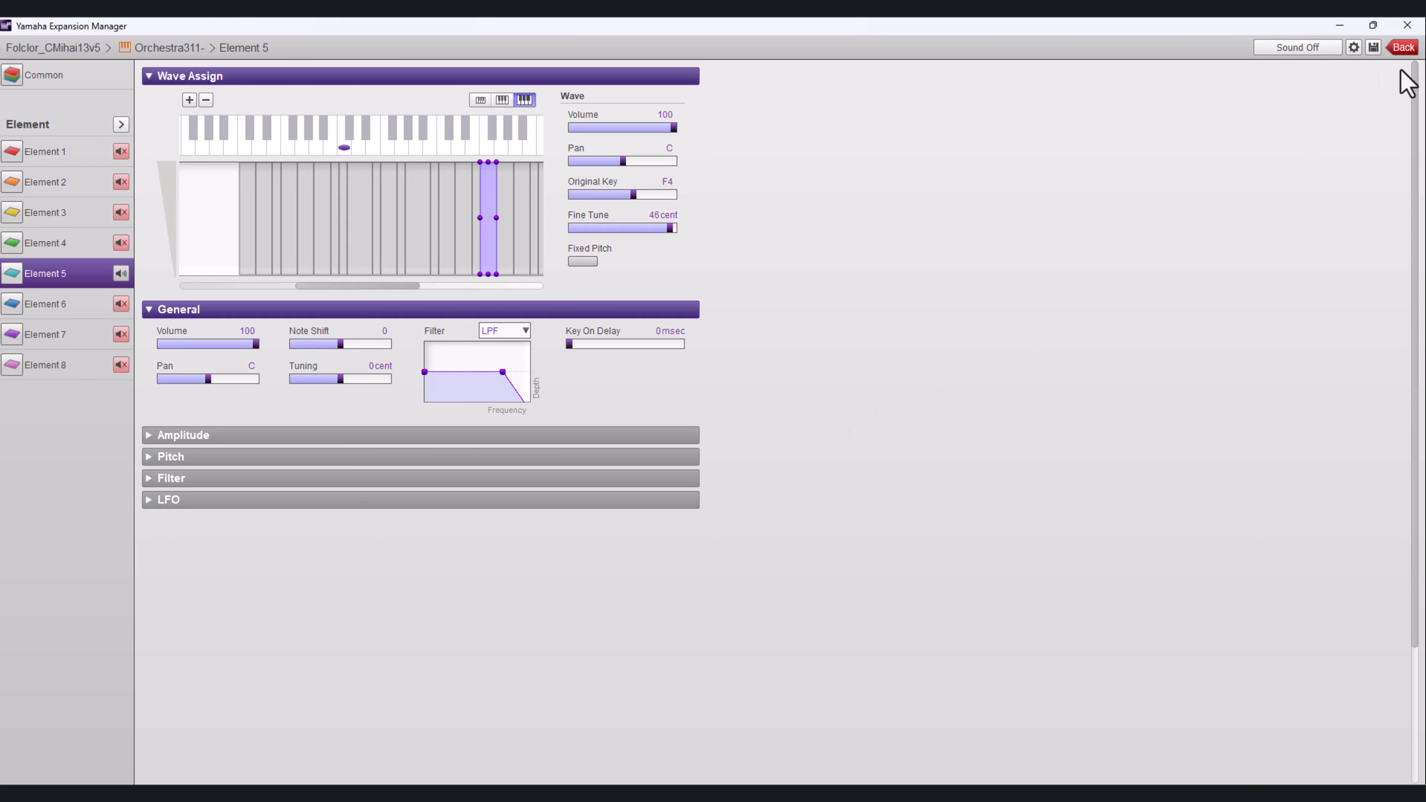
pyautogui.click(1403, 51)
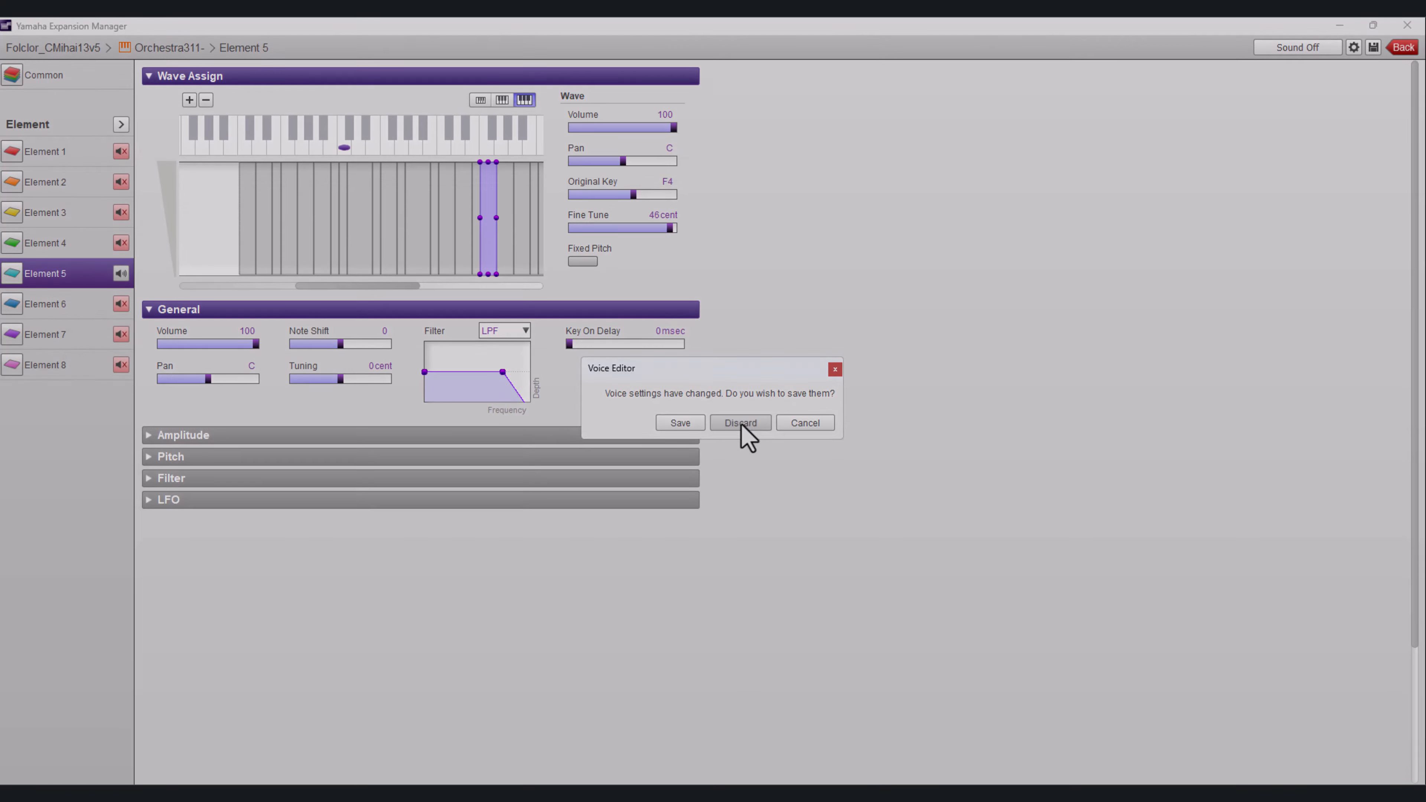
pyautogui.click(743, 424)
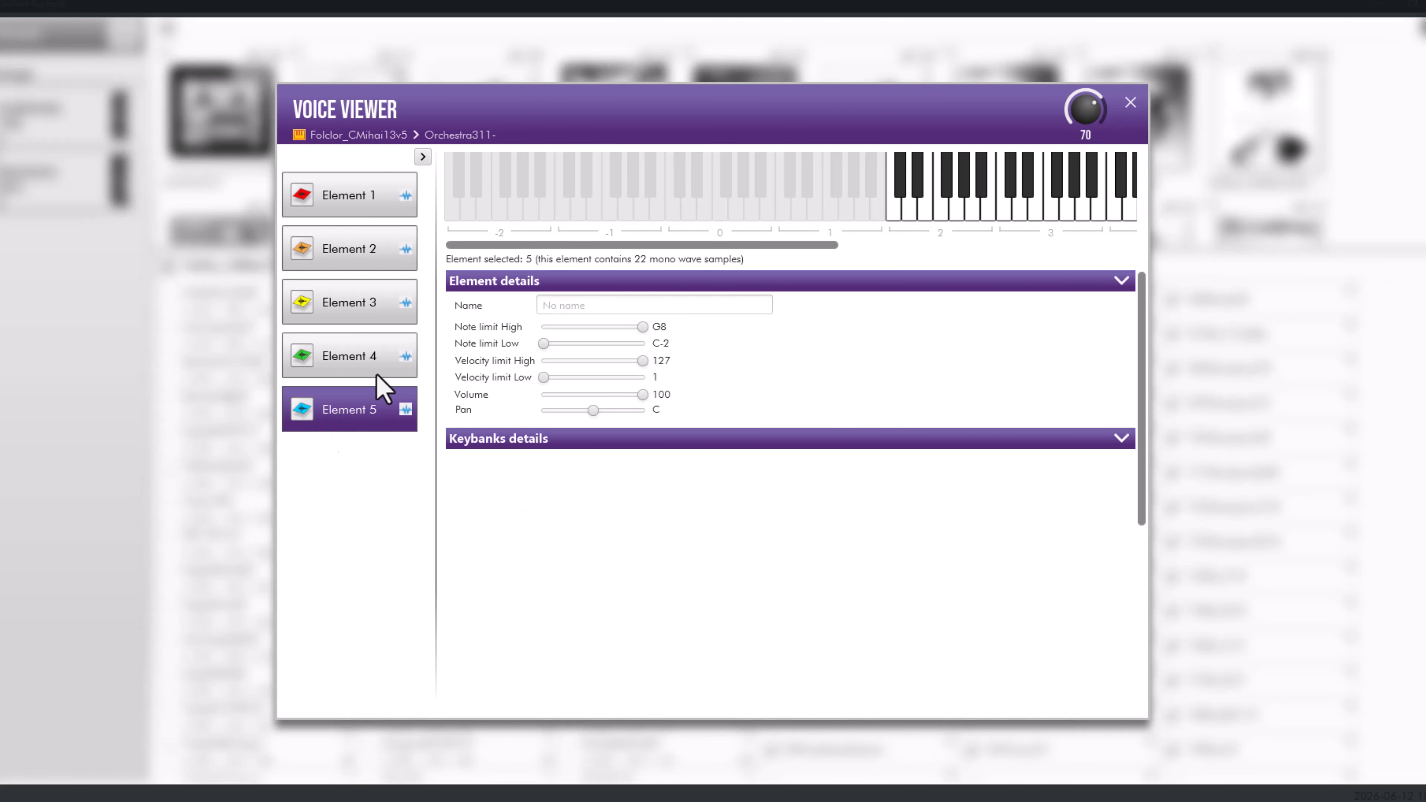
# Clear Element 5 of the Orchestra311- voice and confirm the clearing
pyautogui.click(423, 157)
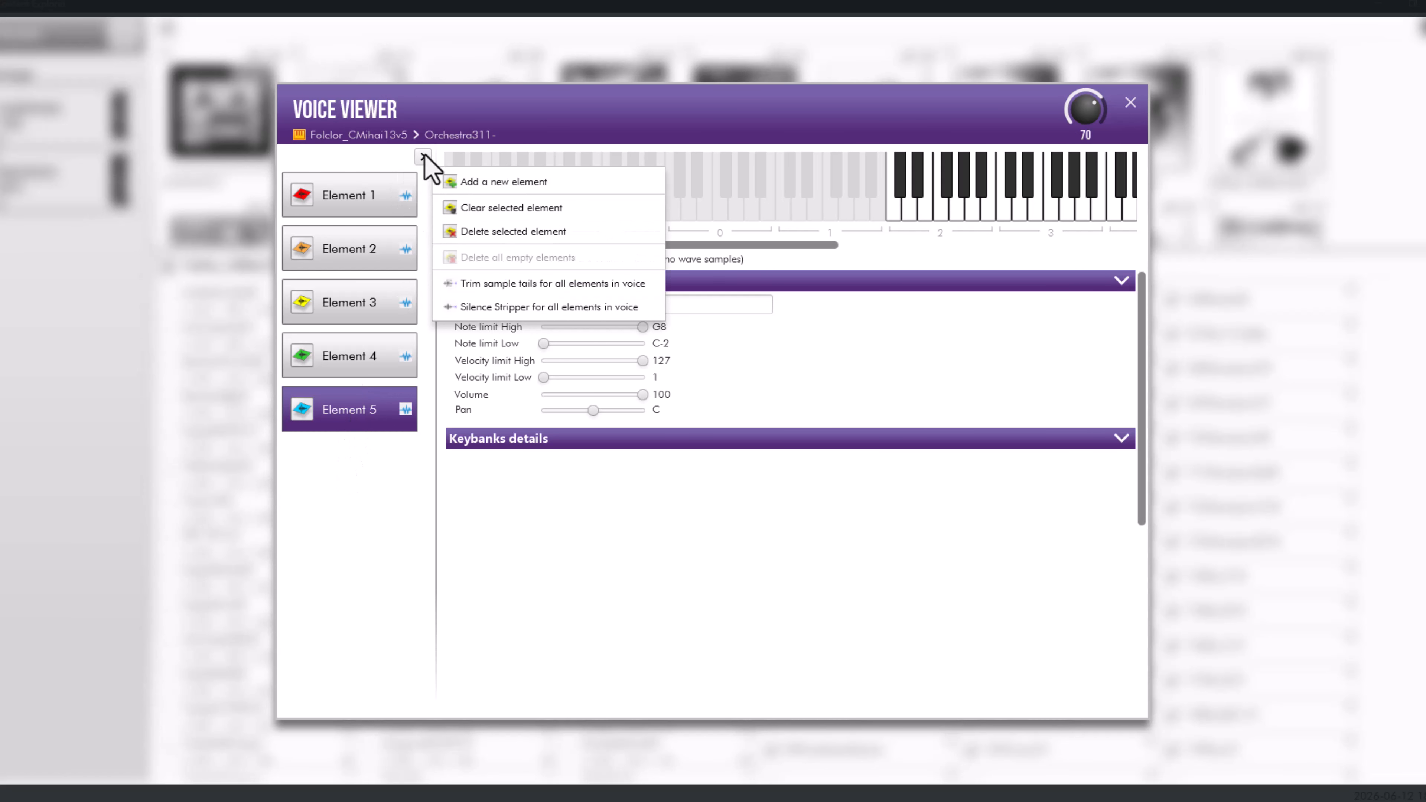
pyautogui.click(563, 208)
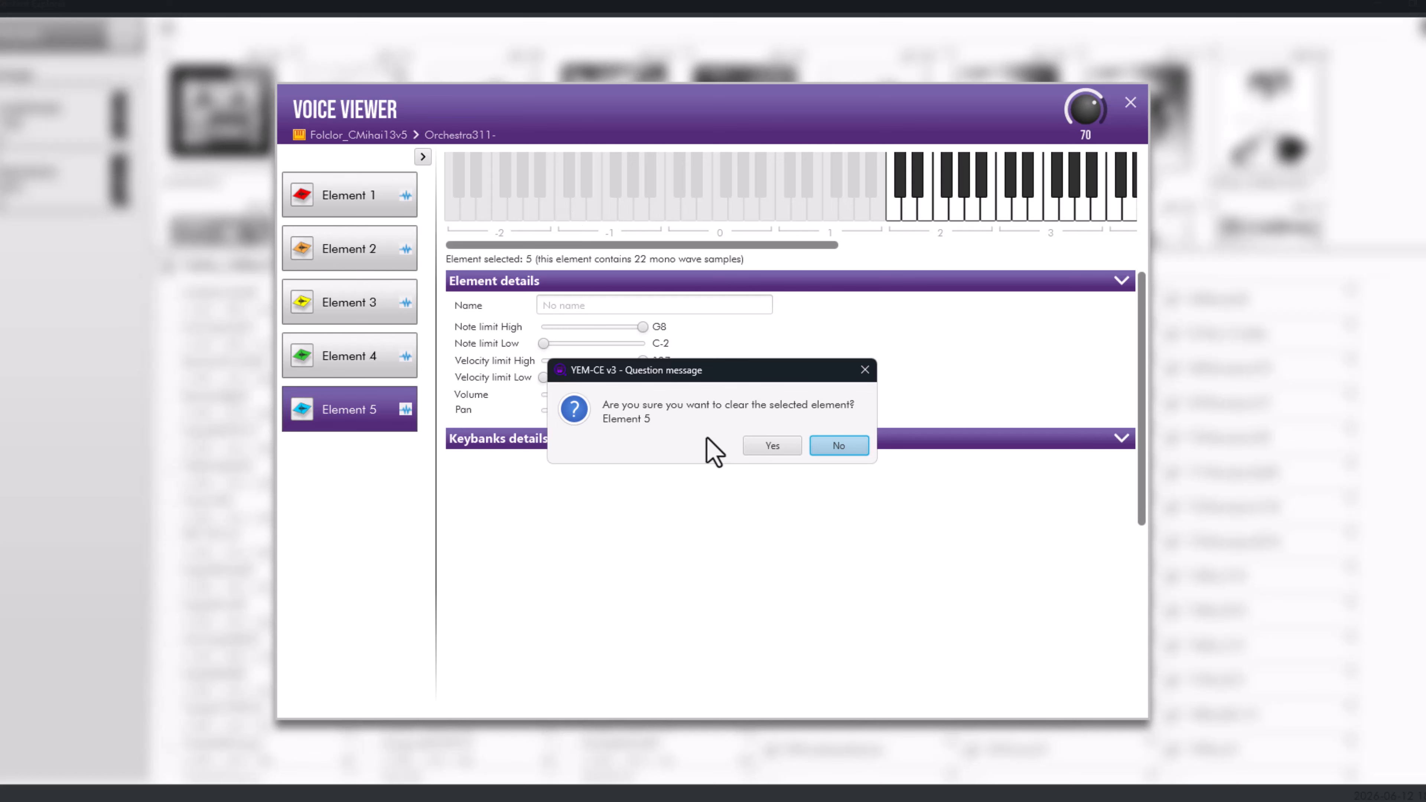
pyautogui.click(779, 448)
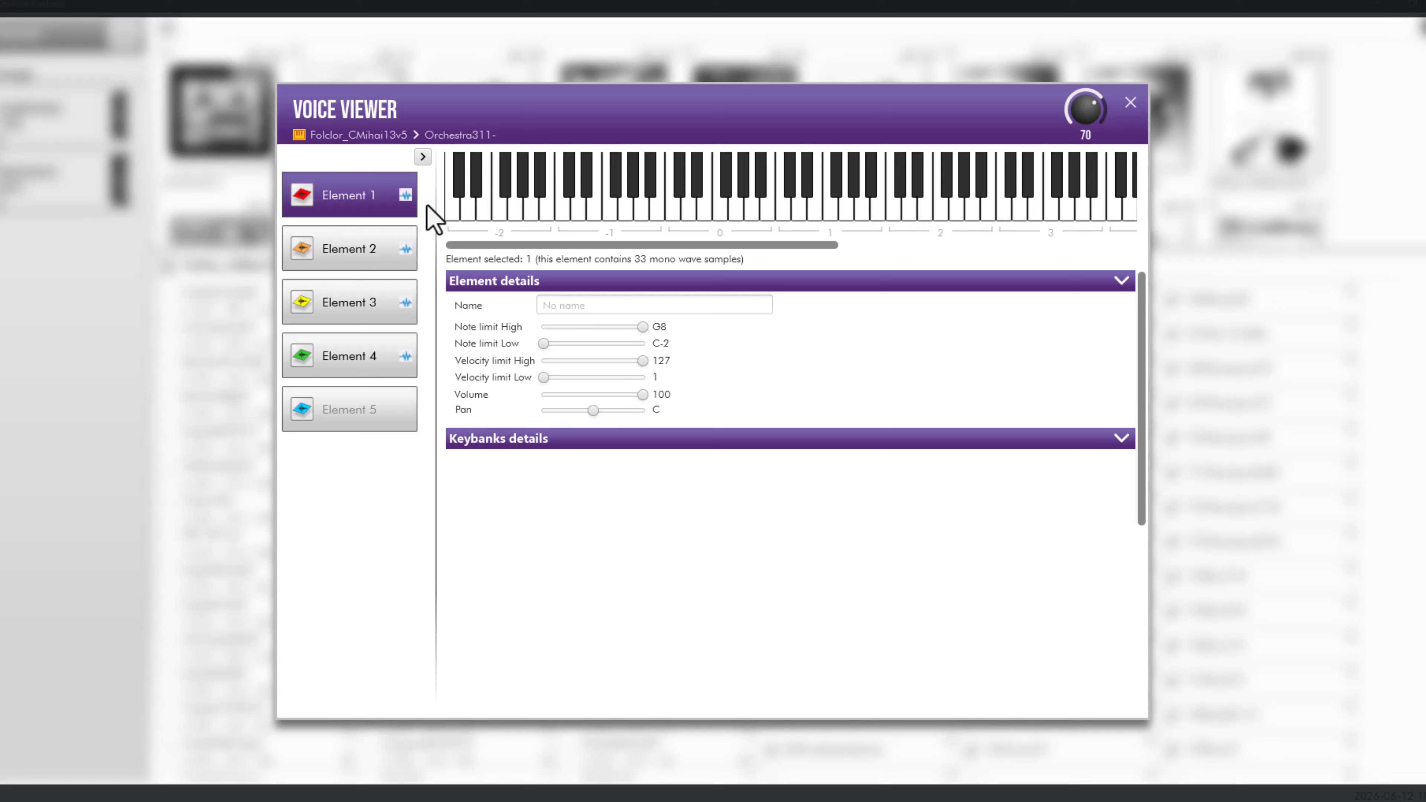
# Delete all empty elements from the Orchestra311- voice, confirming the removal of Element 5
pyautogui.click(423, 156)
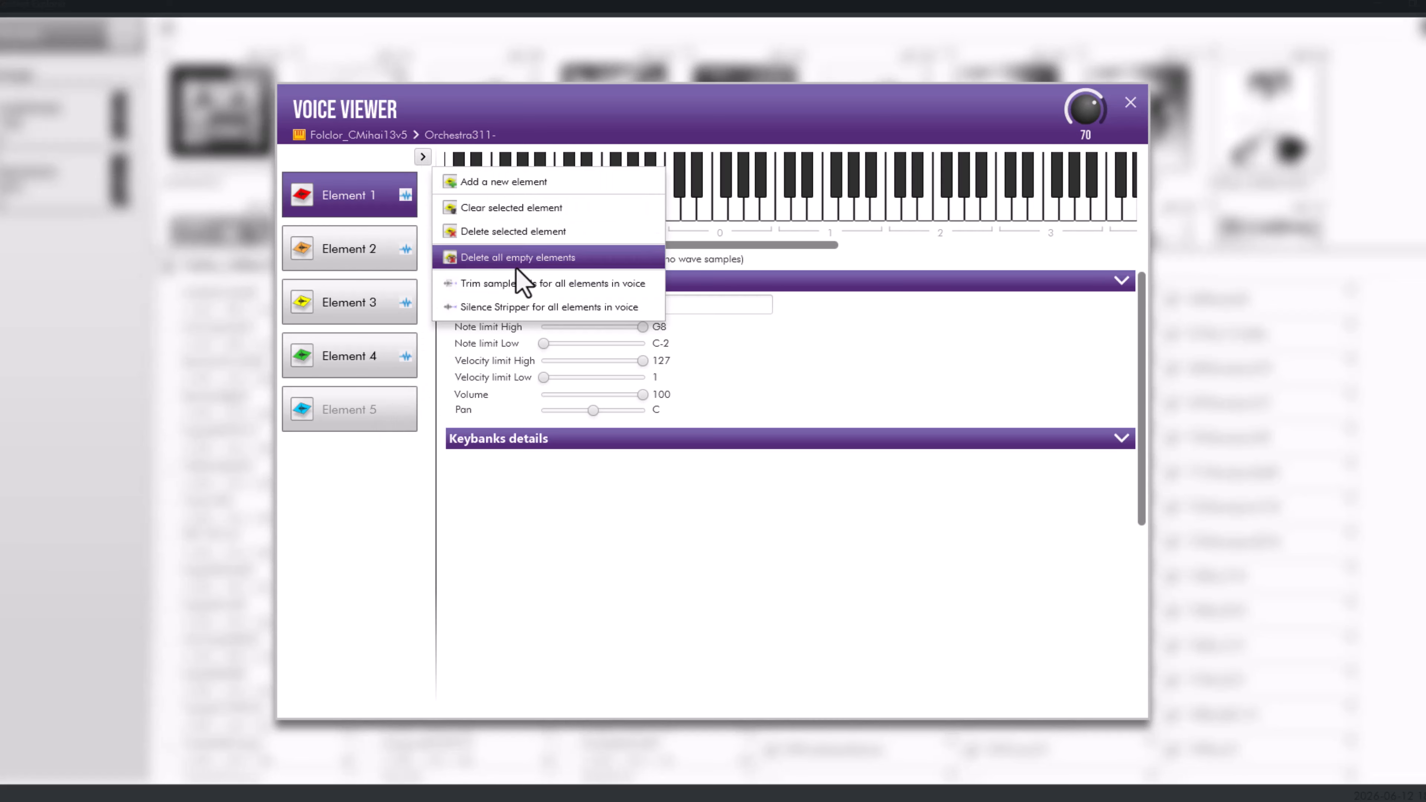
pyautogui.click(605, 259)
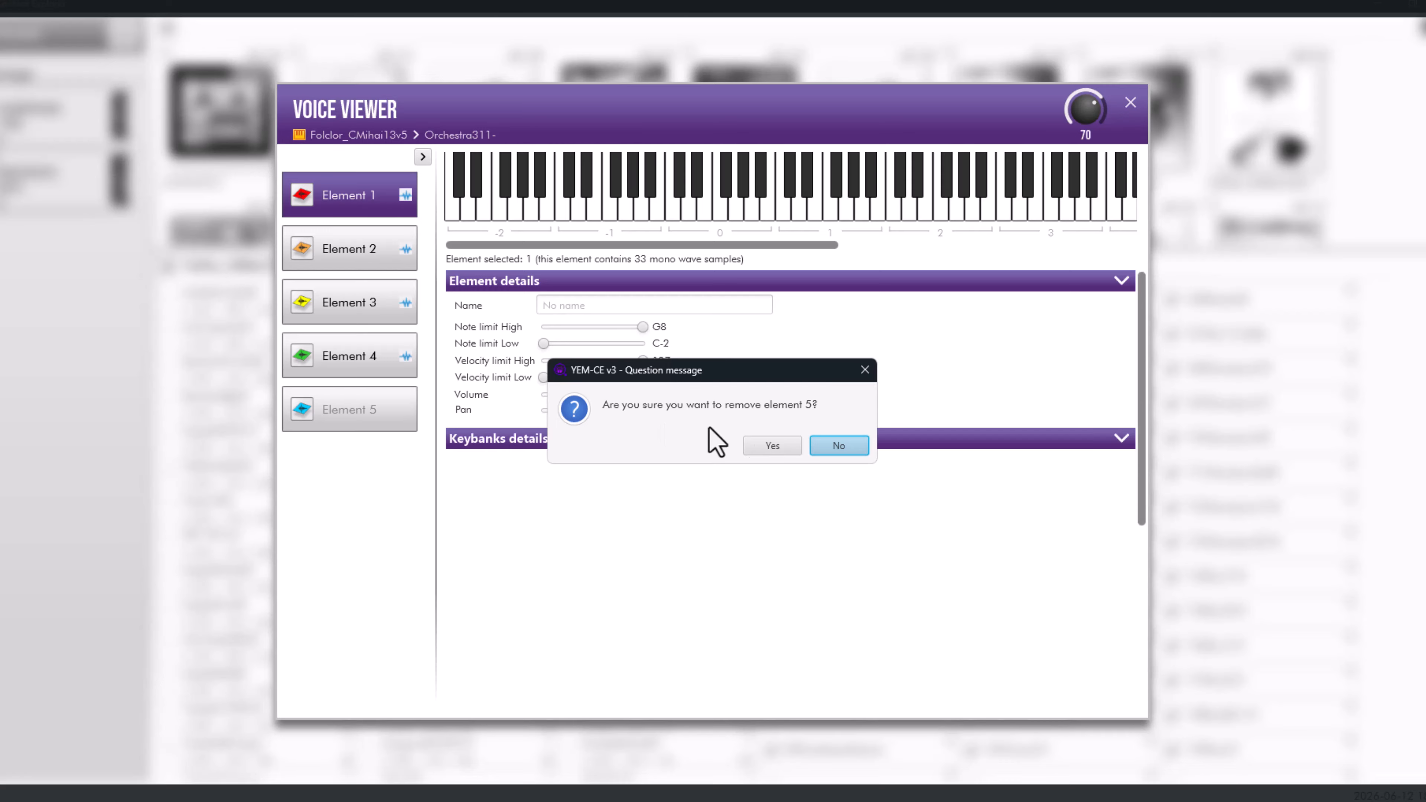
pyautogui.click(766, 446)
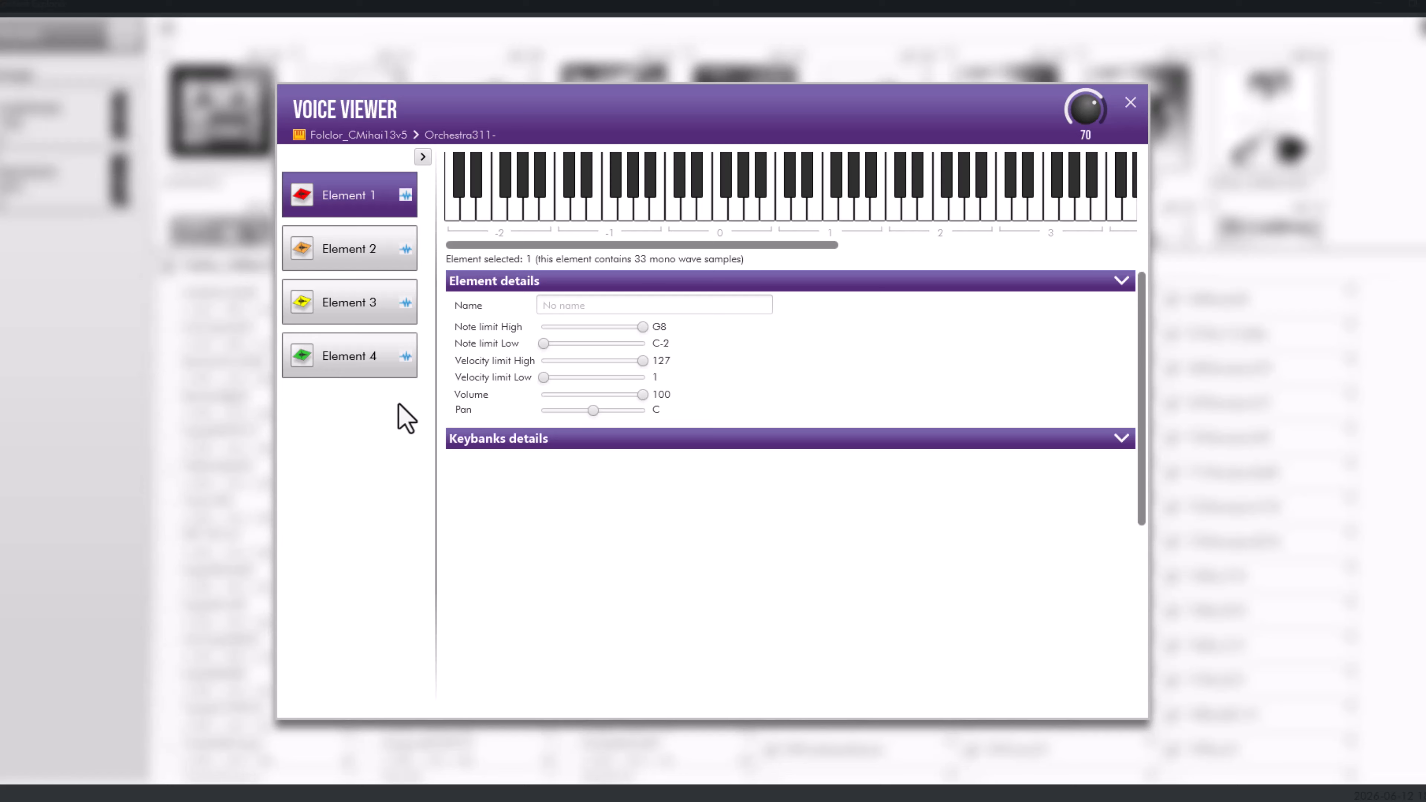
pyautogui.click(424, 157)
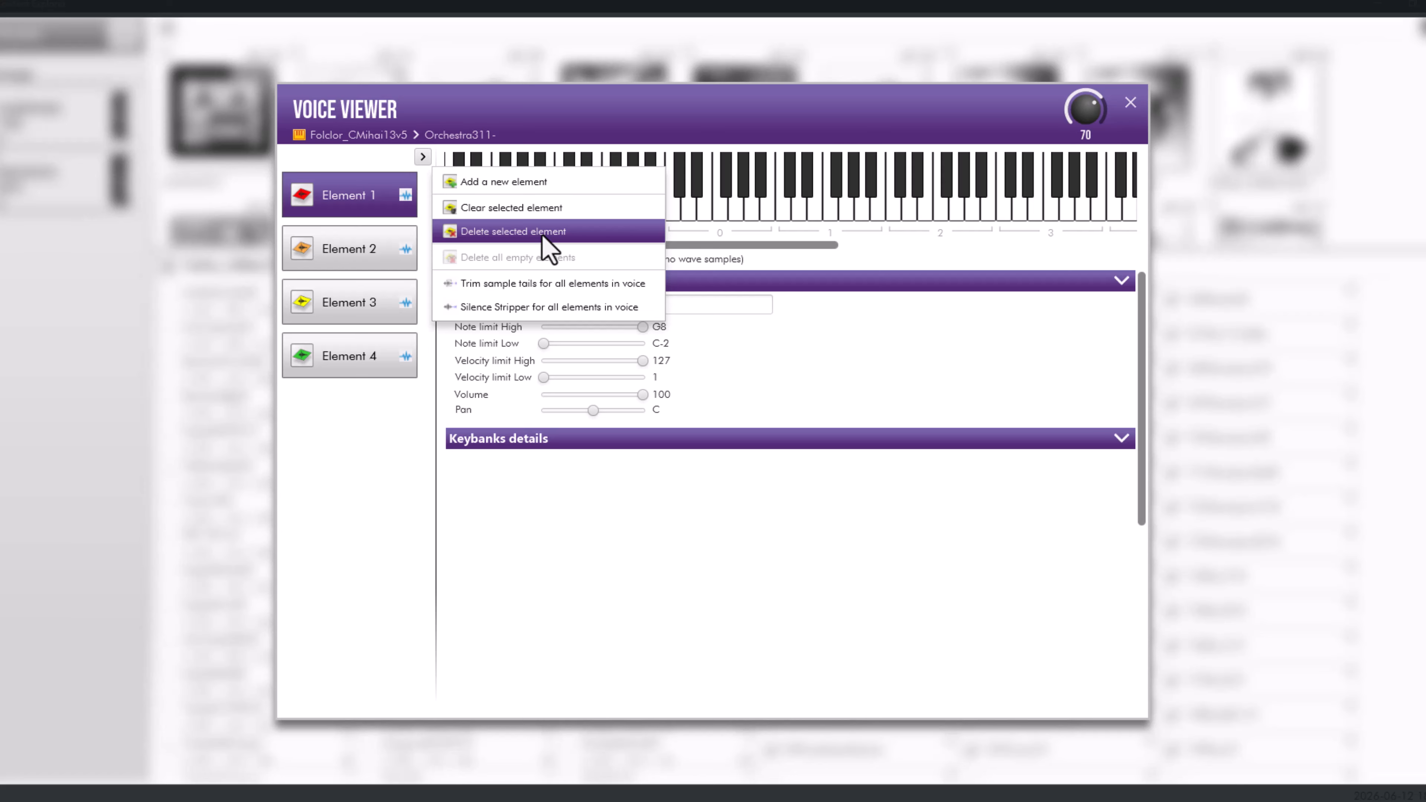
pyautogui.click(399, 483)
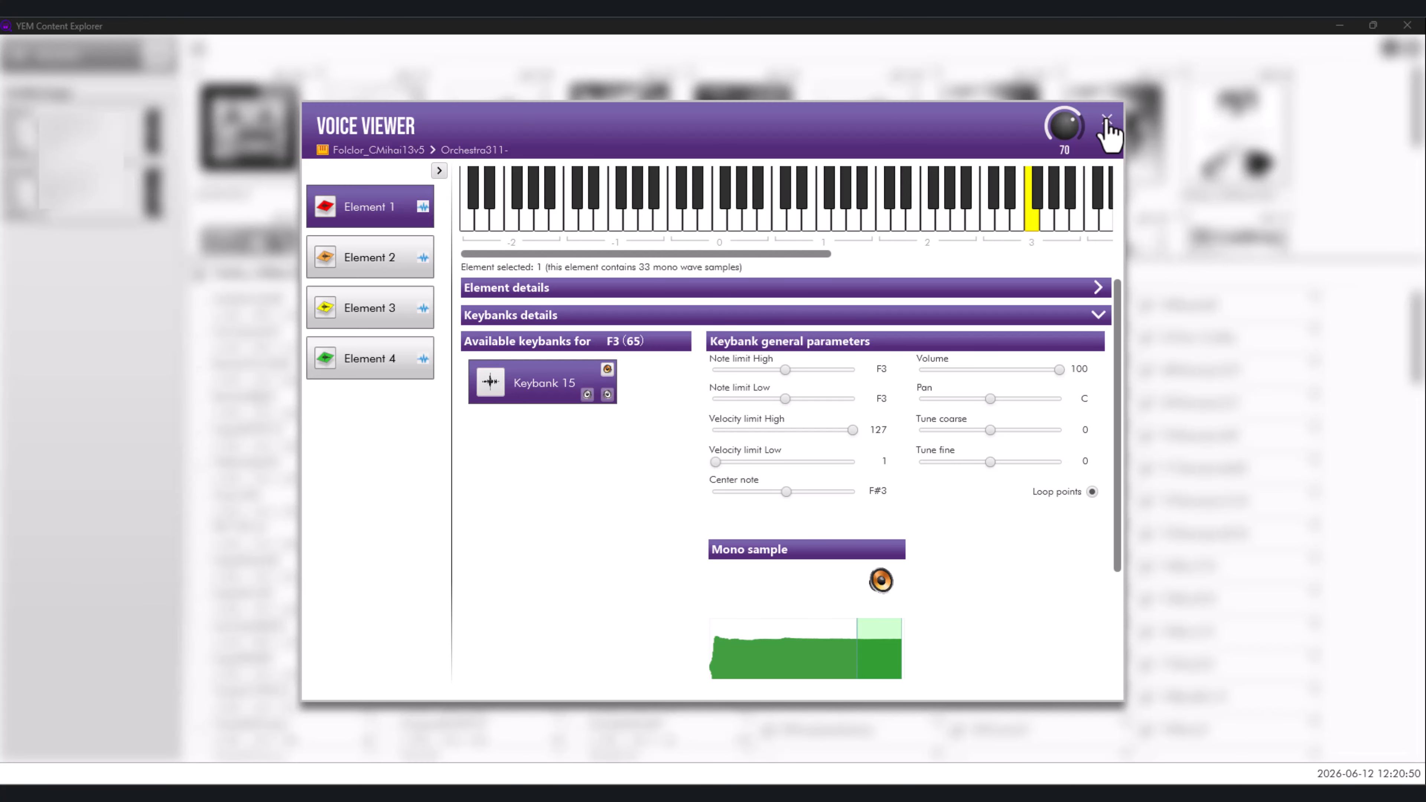
# Close the Voice Viewer and open the LIVE Drums kit from the 25.05.2012 pack in the Drums Viewer
pyautogui.click(1106, 120)
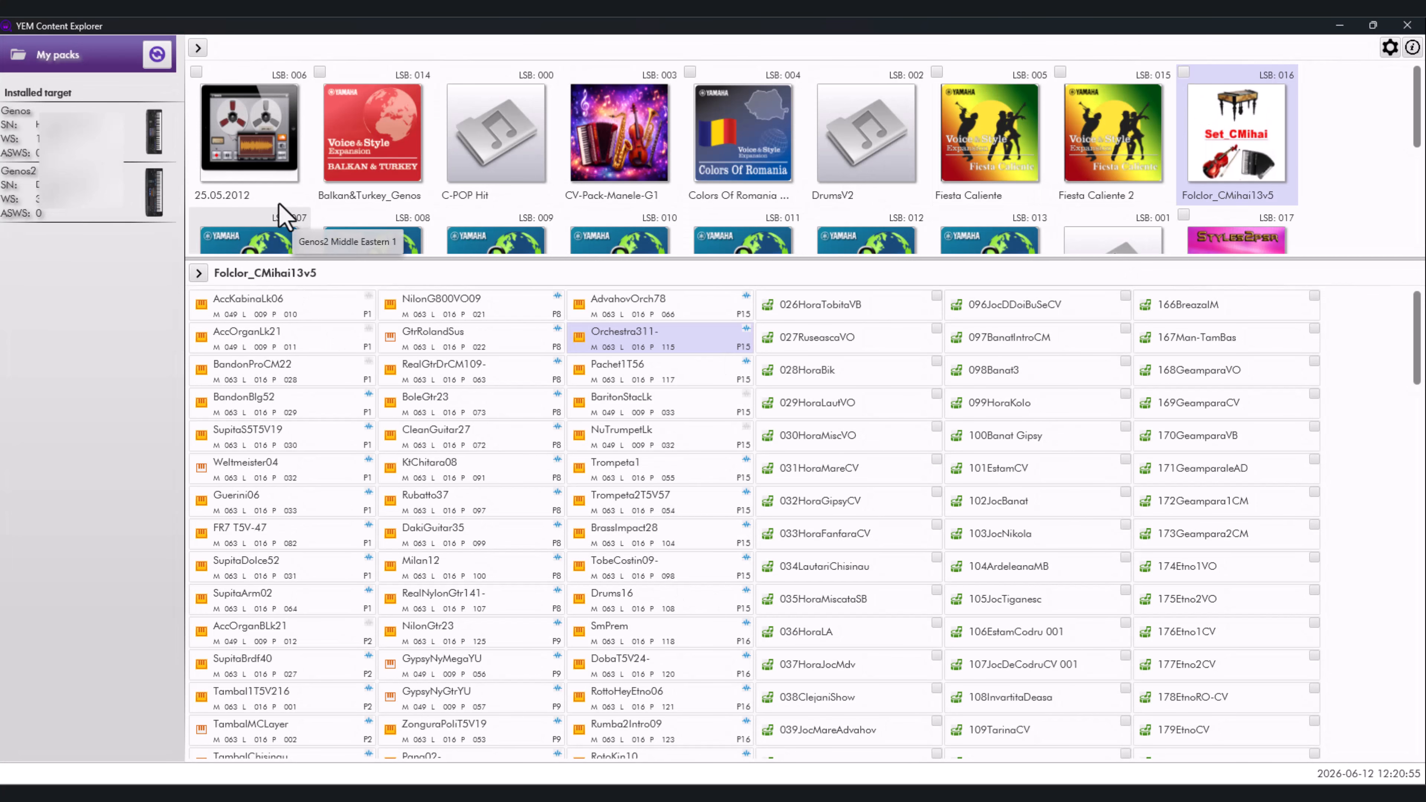
pyautogui.click(270, 146)
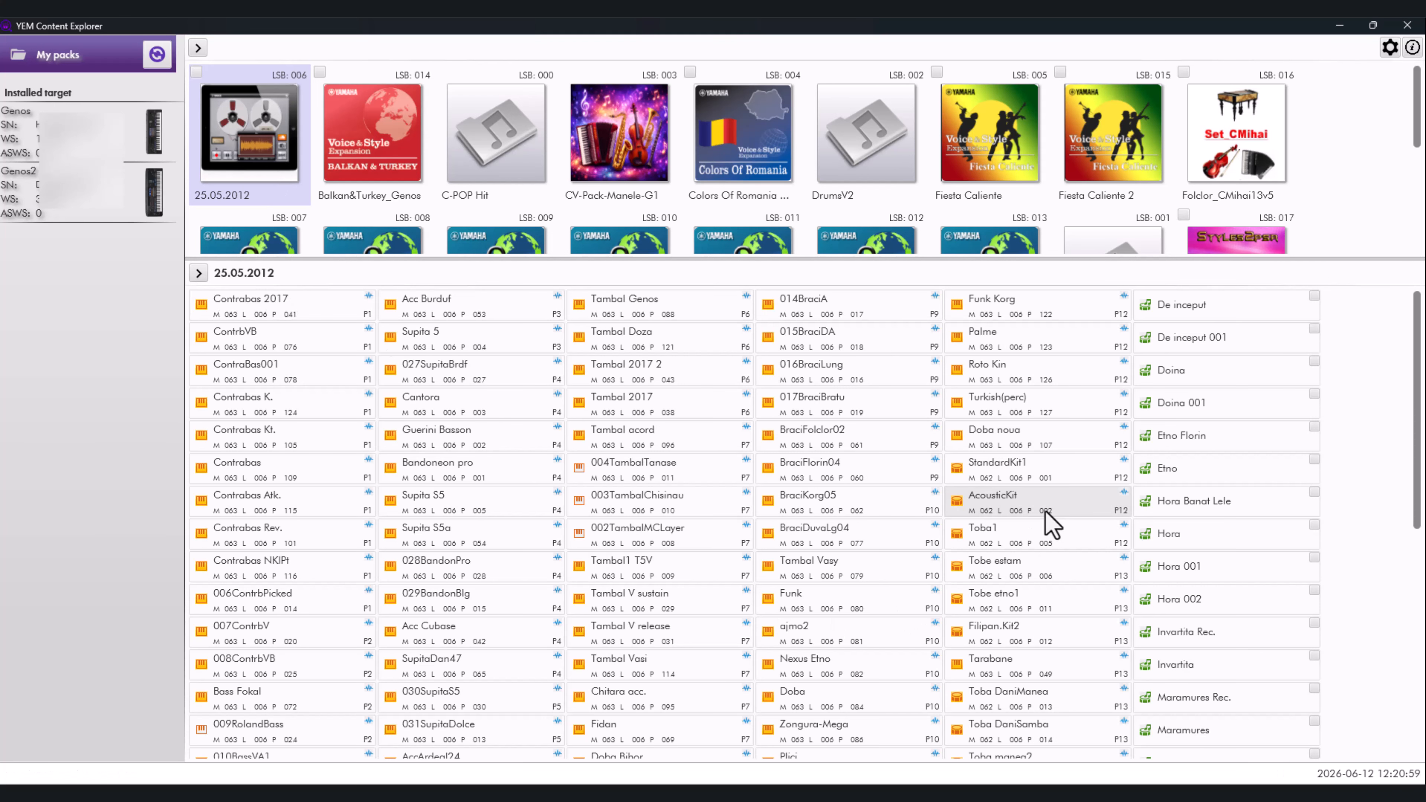
pyautogui.scroll(-5, 1045, 512)
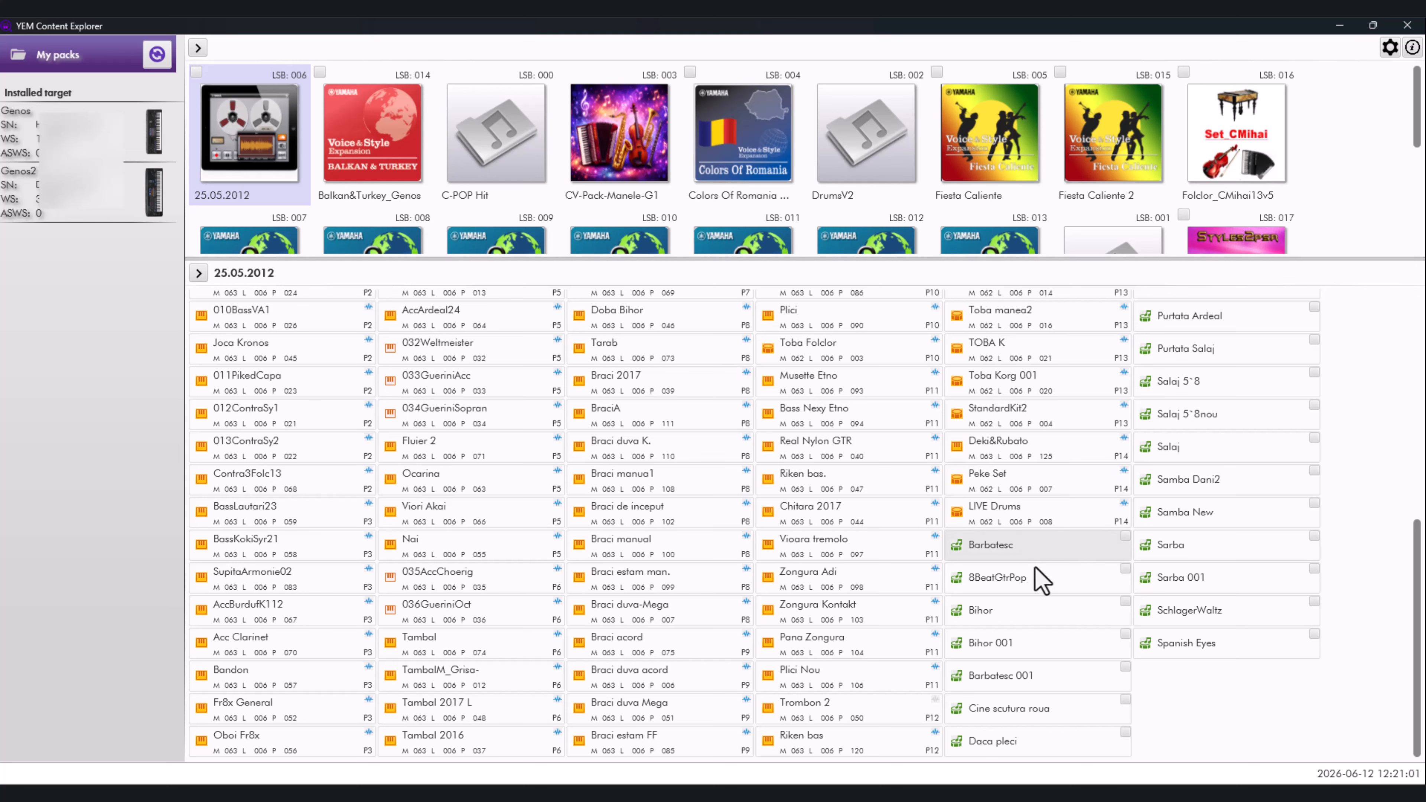
pyautogui.rightClick(1039, 510)
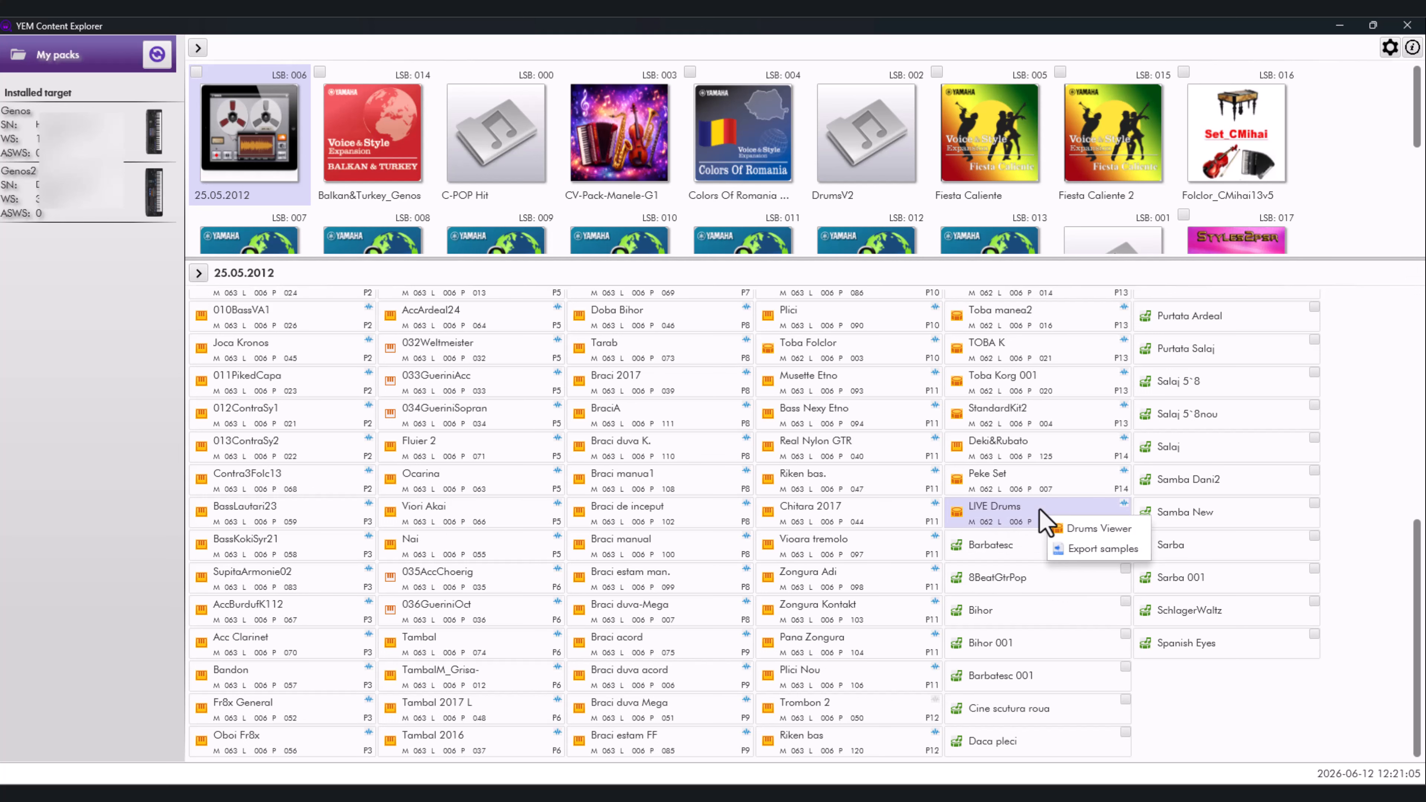
pyautogui.click(1087, 530)
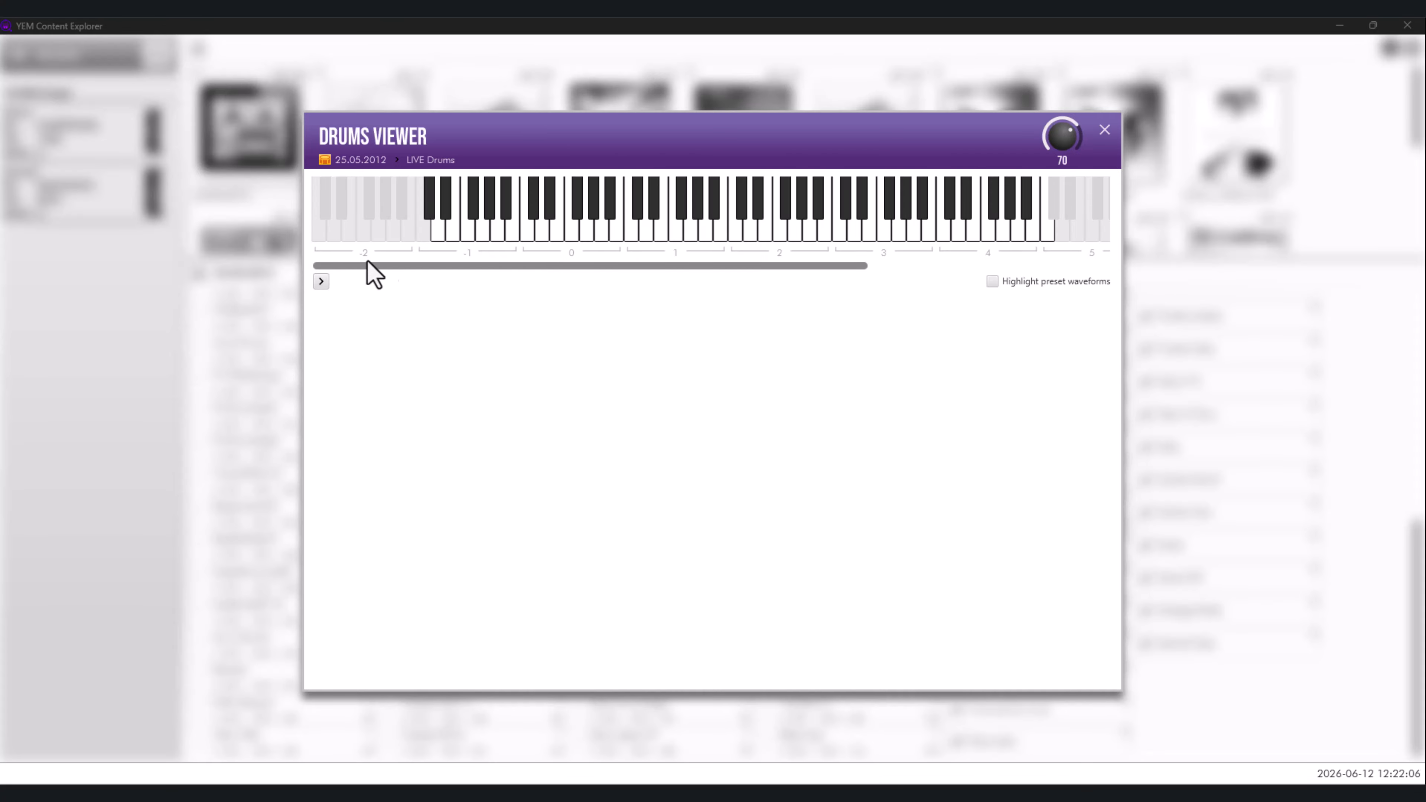
# Examine the options for all elements of the drum kit and the parameters and samples of the keybanks for notes F2 and E3
pyautogui.click(320, 281)
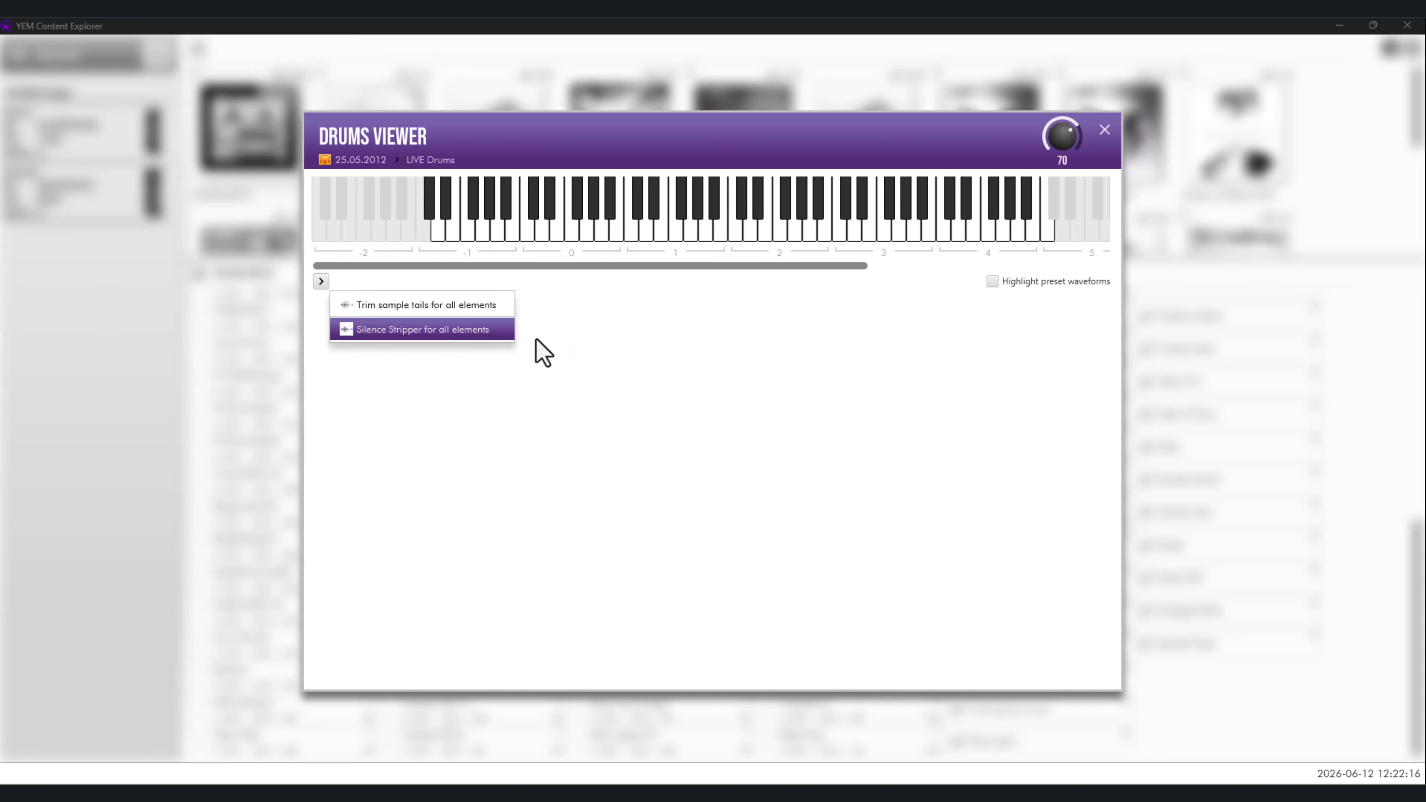
pyautogui.click(674, 334)
pyautogui.click(786, 241)
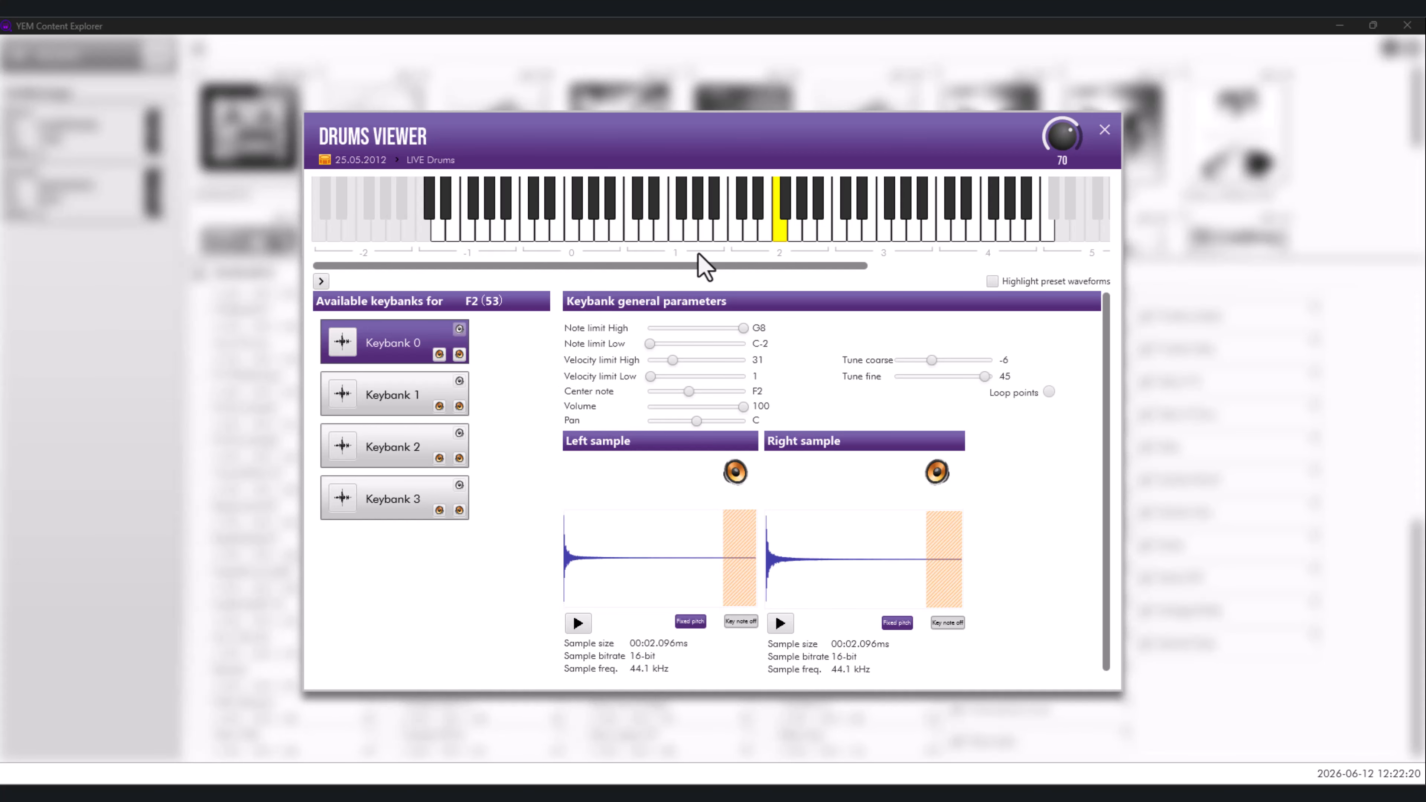
pyautogui.click(395, 399)
pyautogui.click(371, 450)
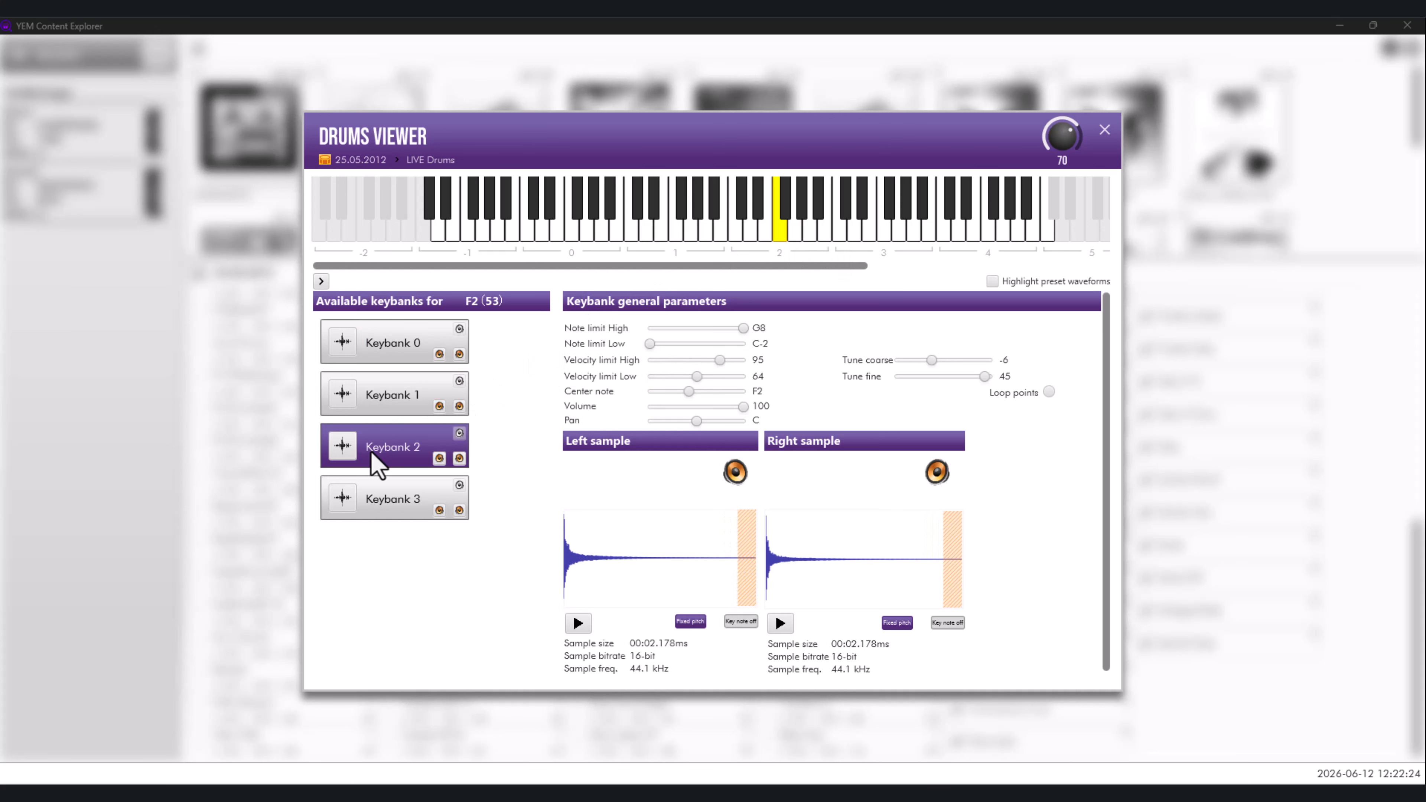
pyautogui.click(383, 507)
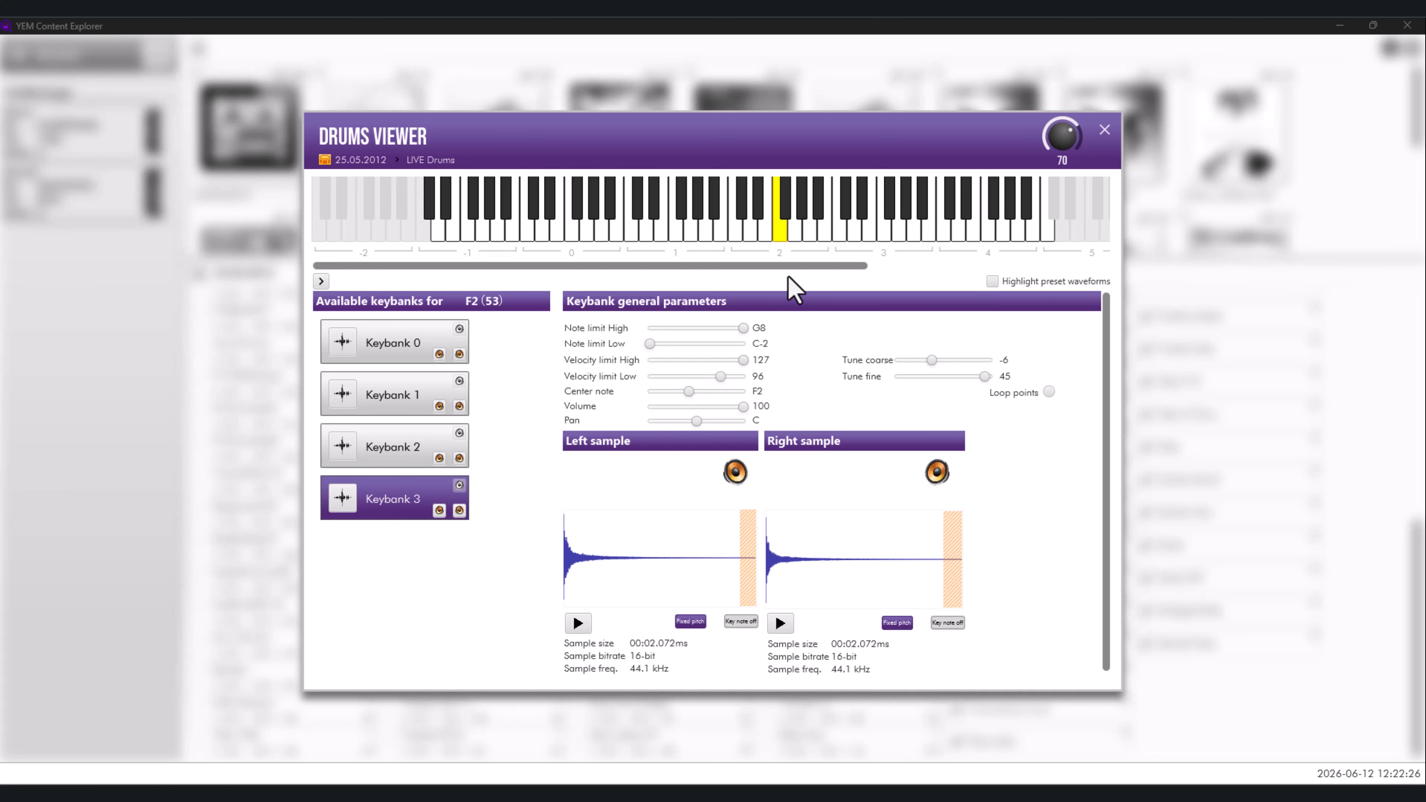
pyautogui.click(353, 449)
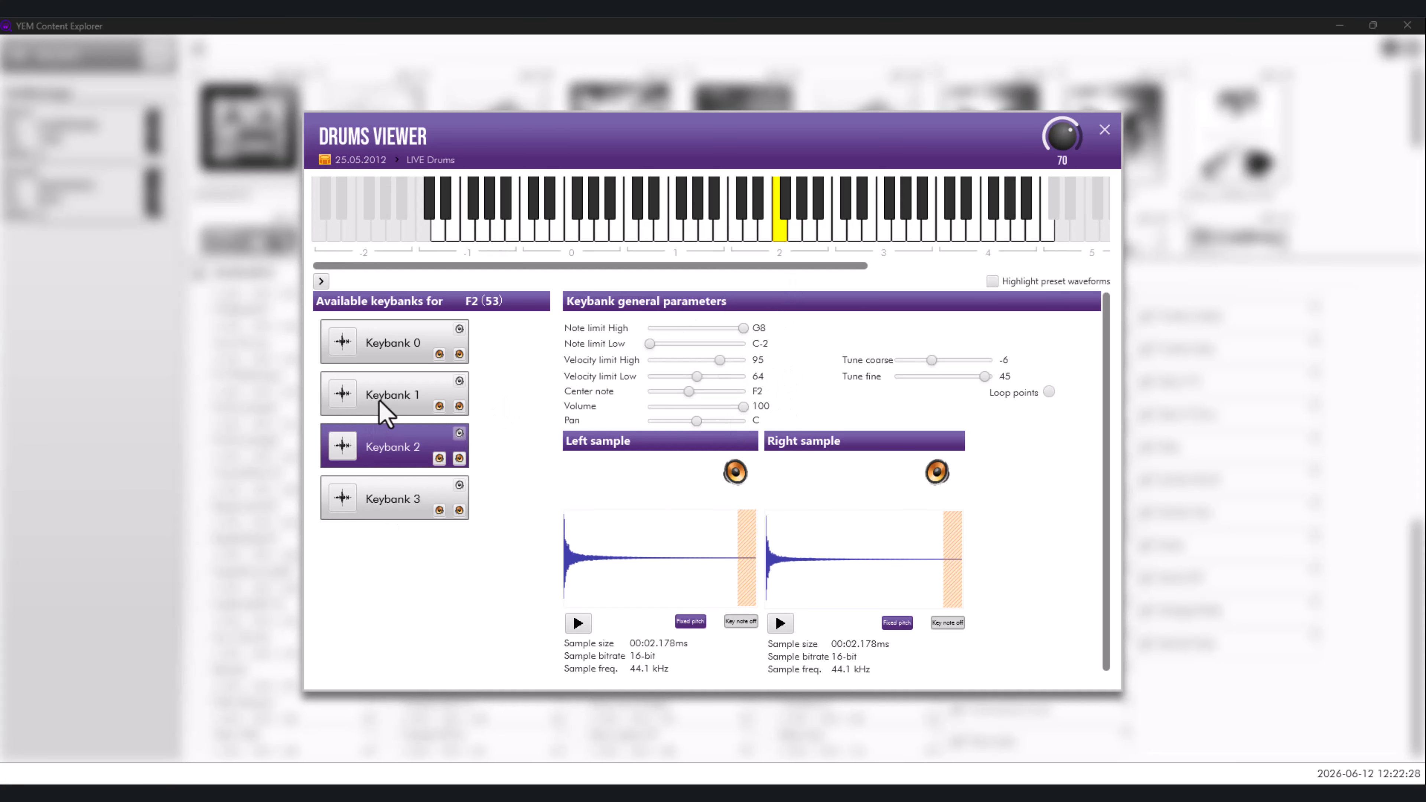
pyautogui.click(379, 398)
pyautogui.click(869, 233)
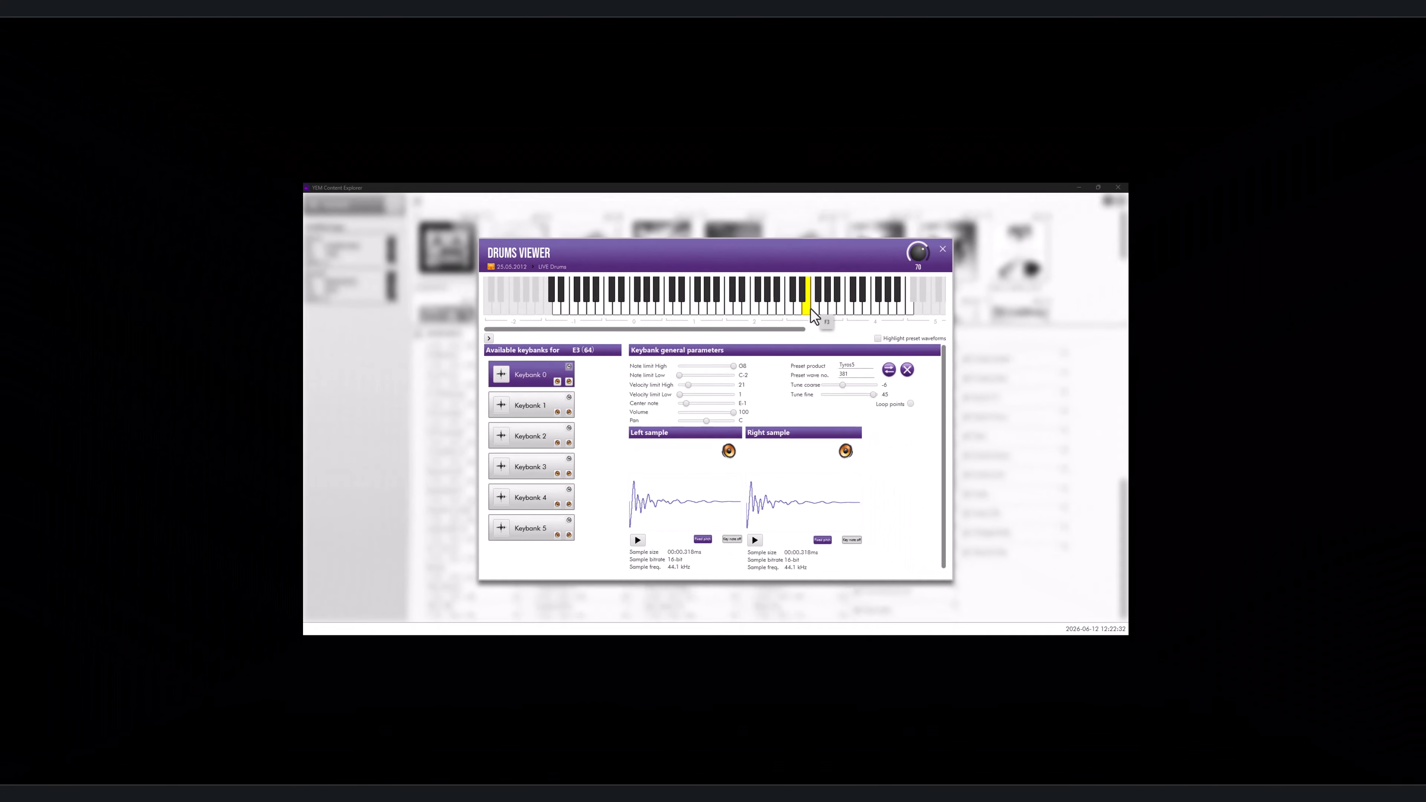
pyautogui.click(559, 463)
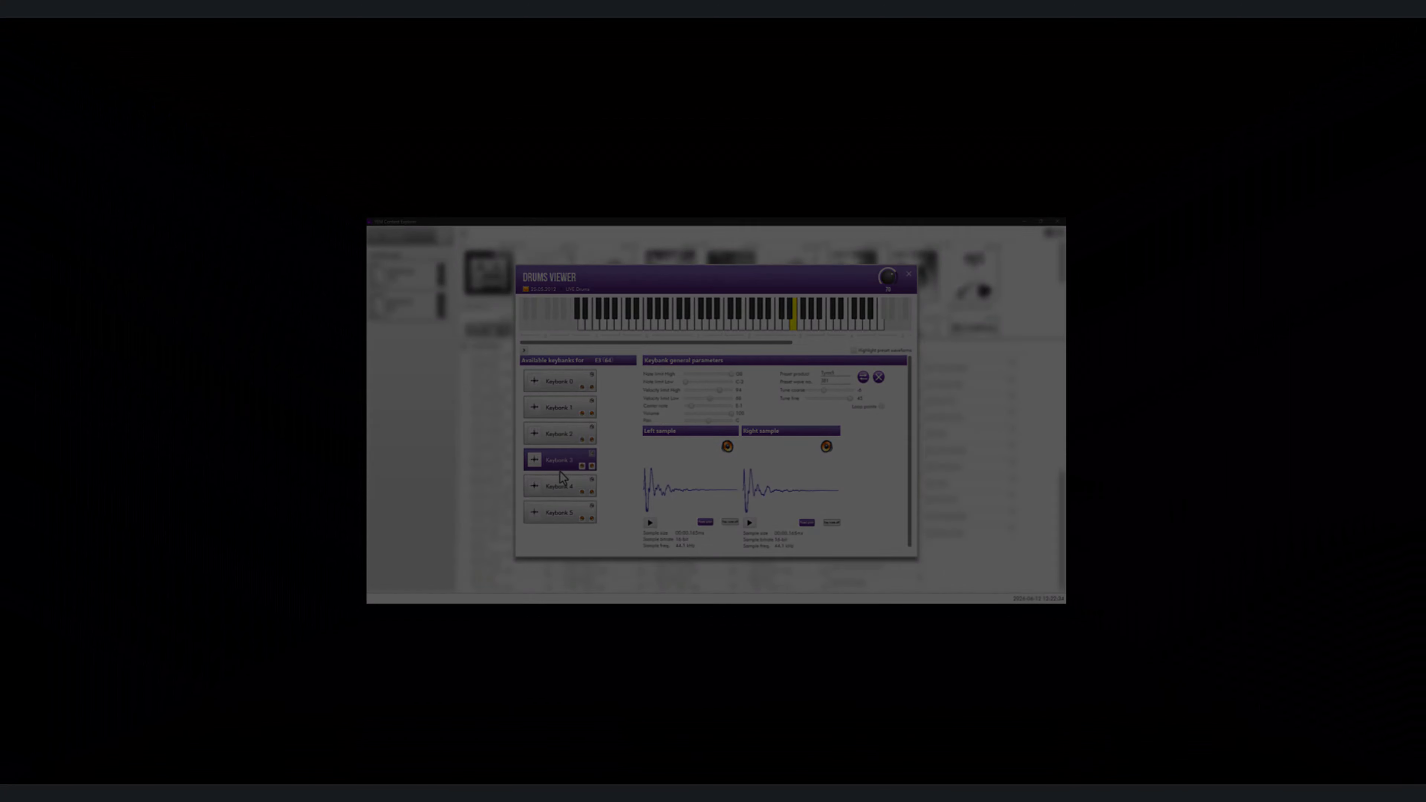